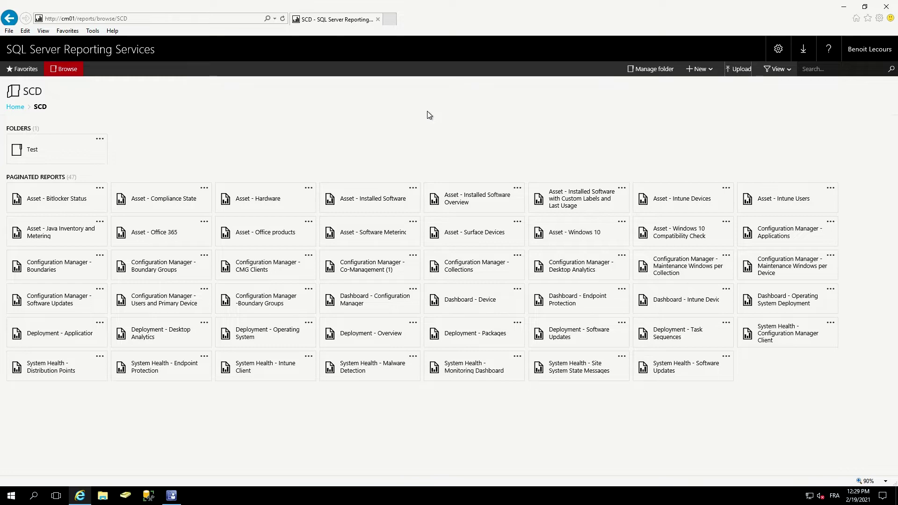
left_click(171, 496)
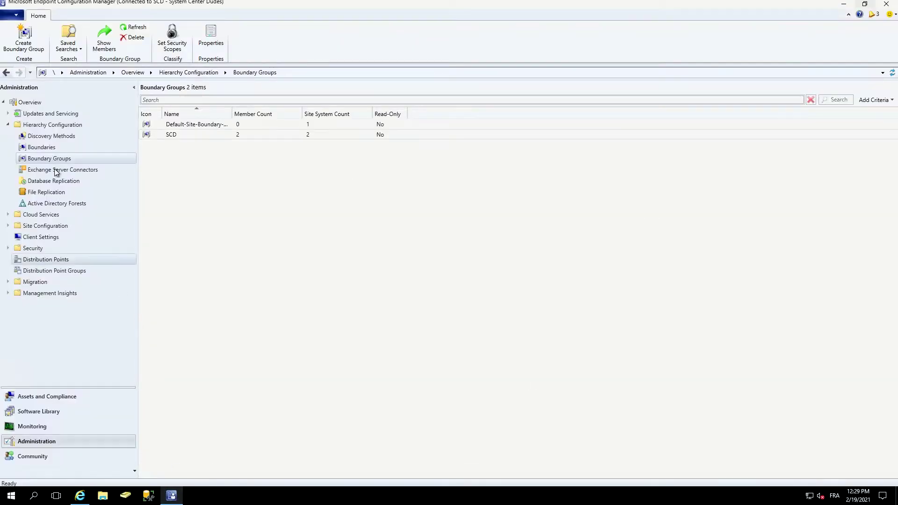
left_click(46, 425)
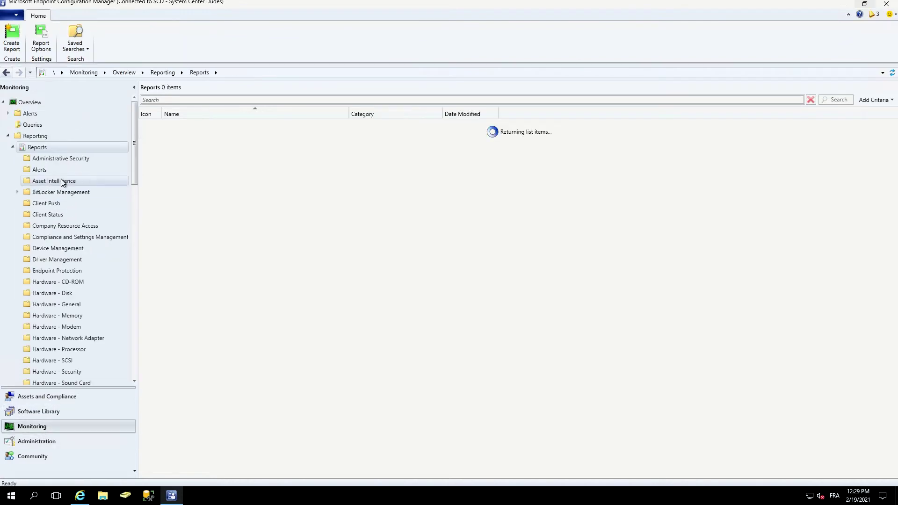
right_click(52, 152)
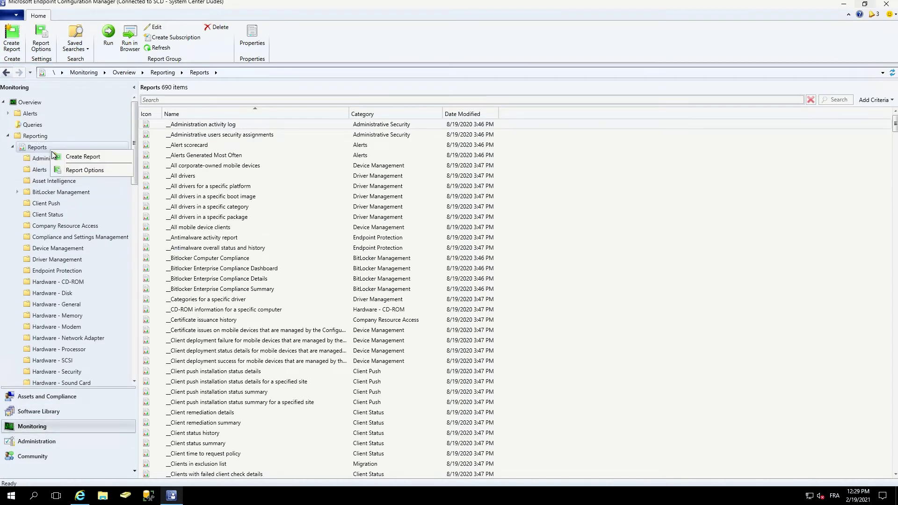
left_click(85, 162)
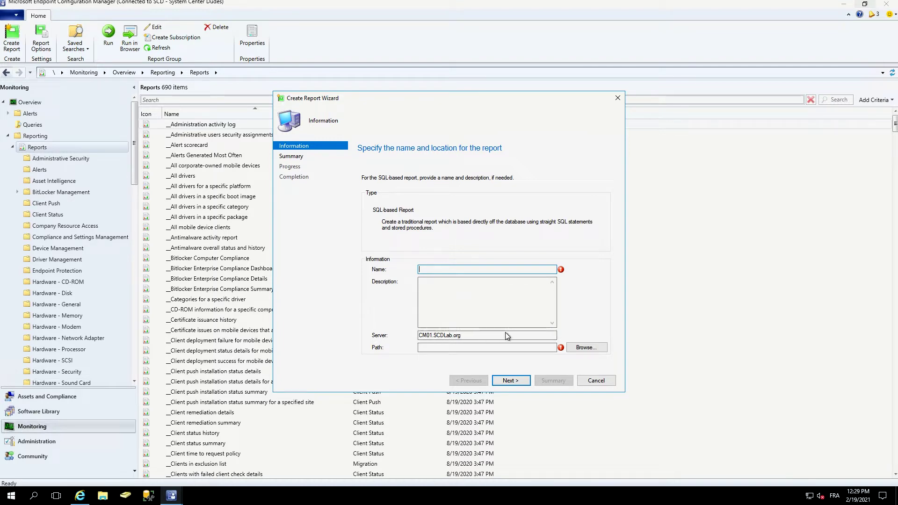
left_click(596, 380)
left_click(465, 282)
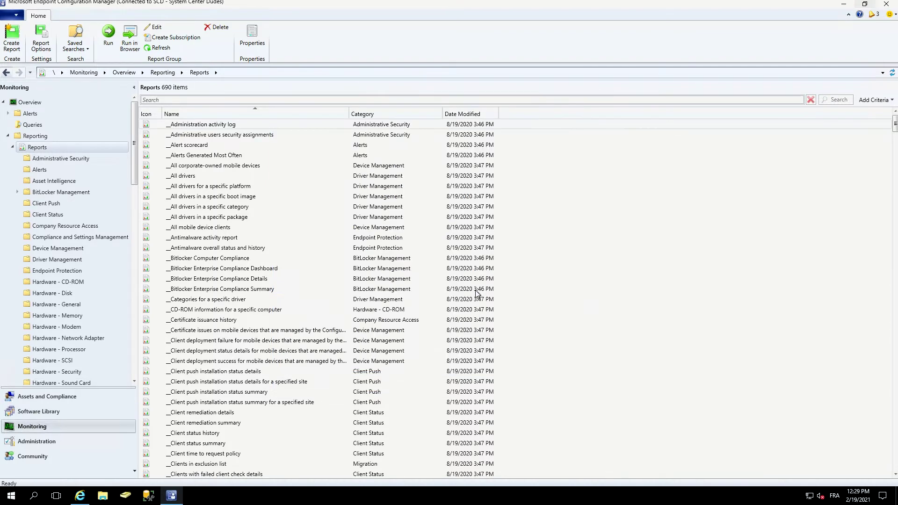
left_click(80, 495)
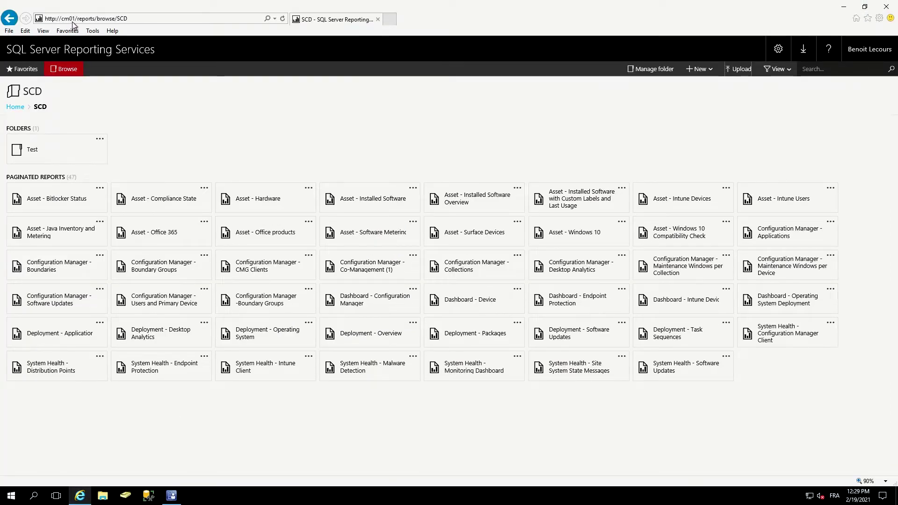
left_click(99, 21)
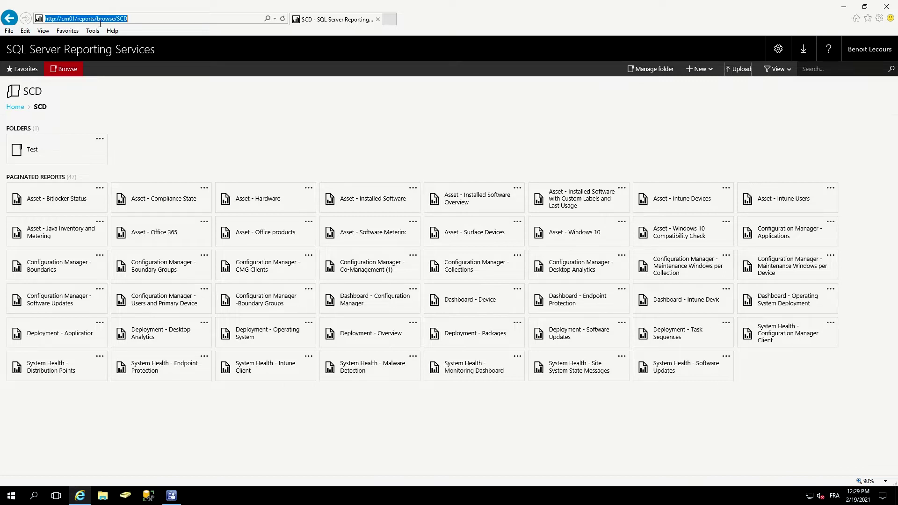
left_click_drag(95, 19, 128, 19)
key("BackSpace")
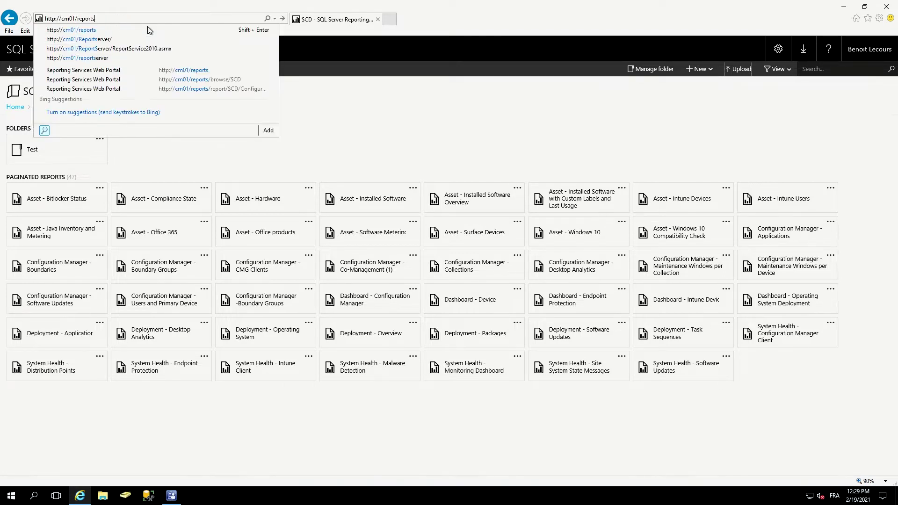
key("Return")
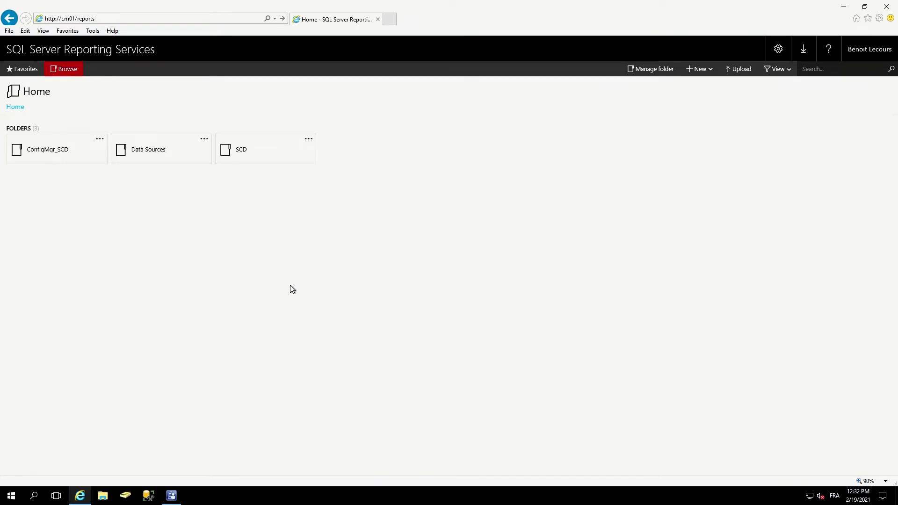
left_click(699, 69)
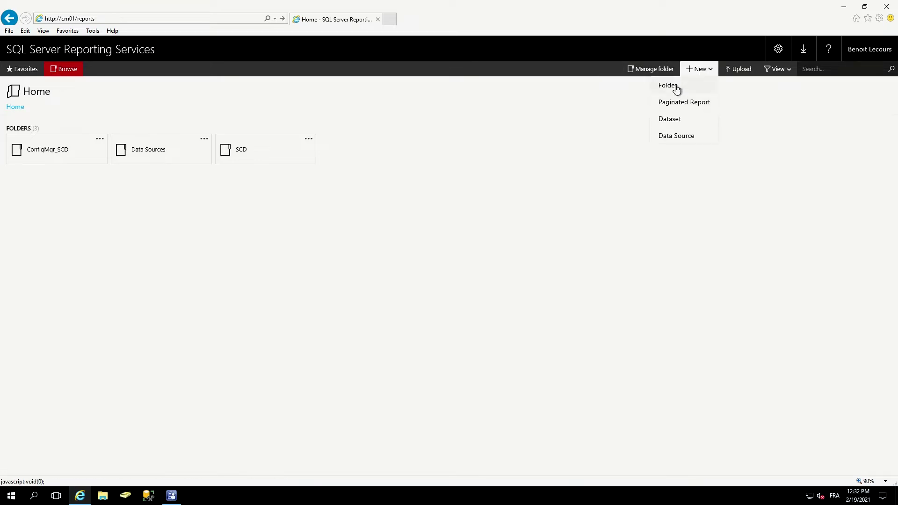
left_click(538, 117)
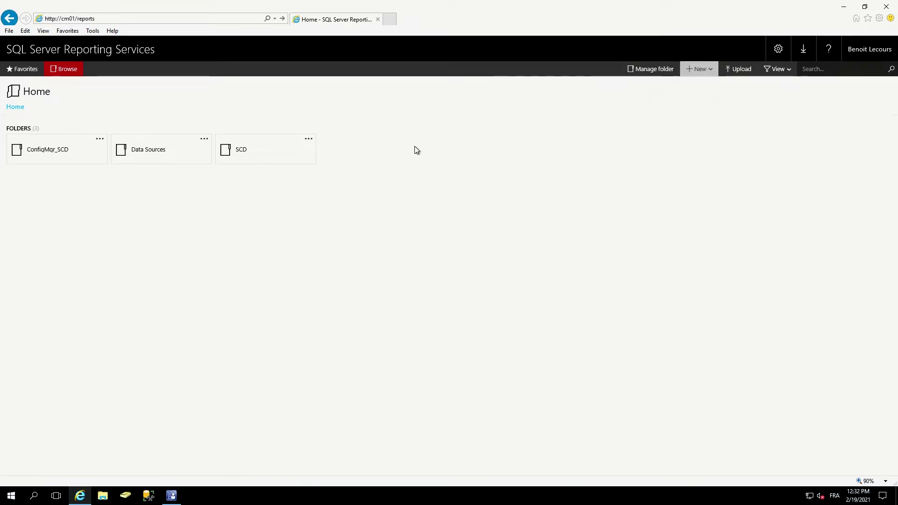
left_click(252, 161)
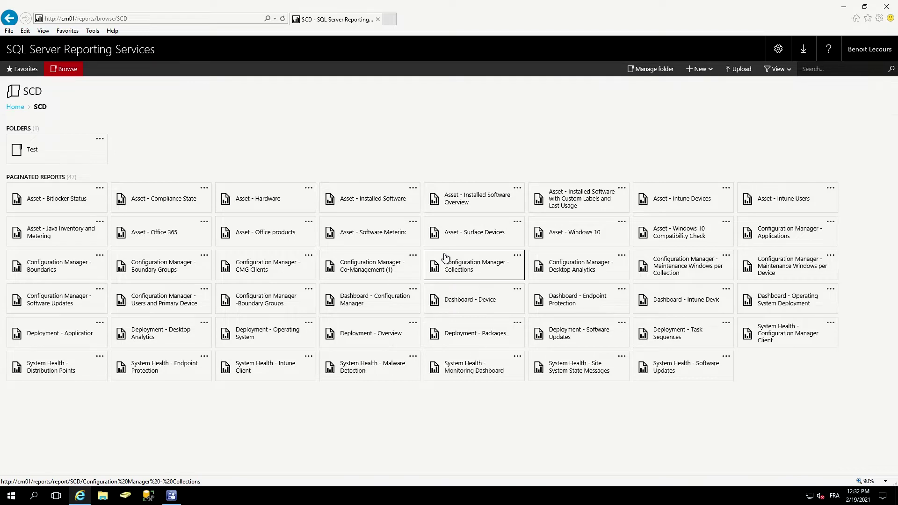
left_click(742, 70)
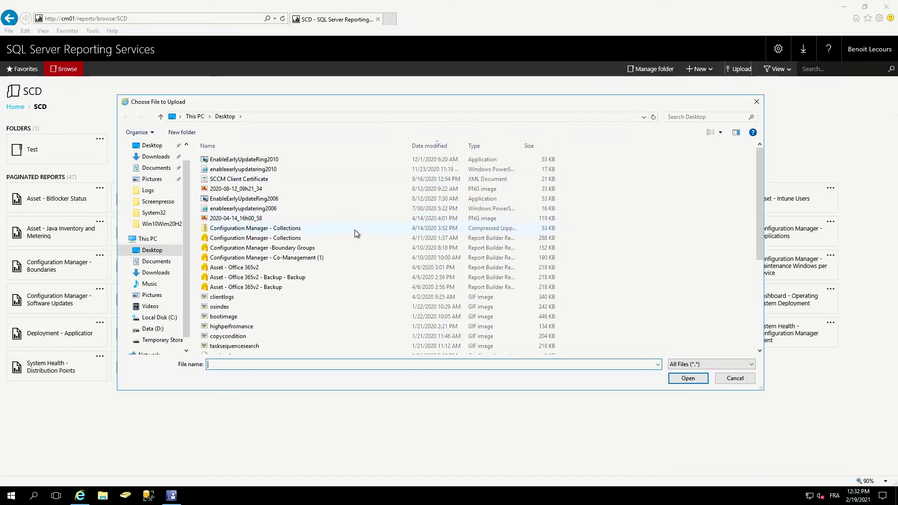
scroll(307, 226, "down", 5)
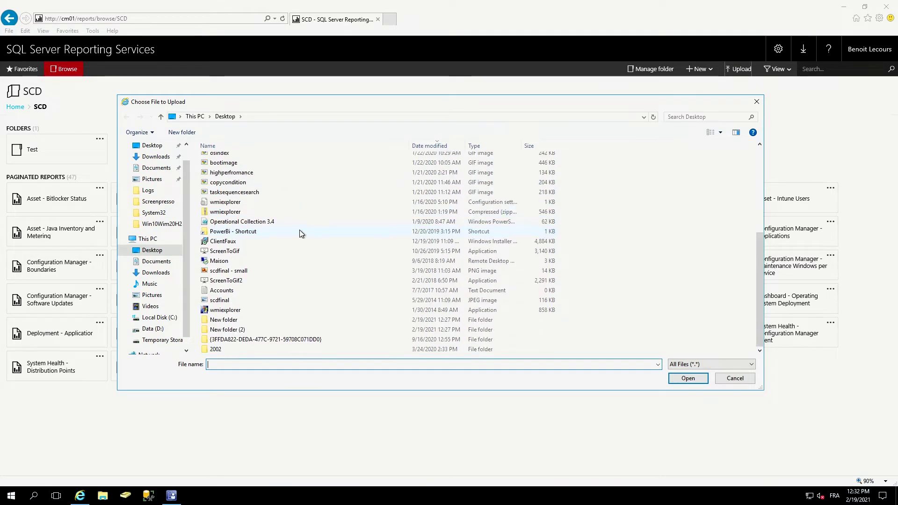
double_click(260, 320)
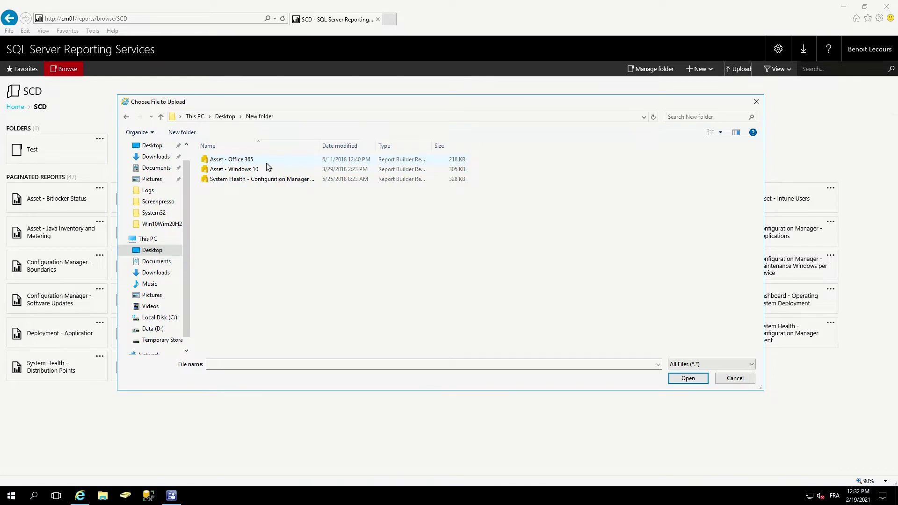
left_click(735, 378)
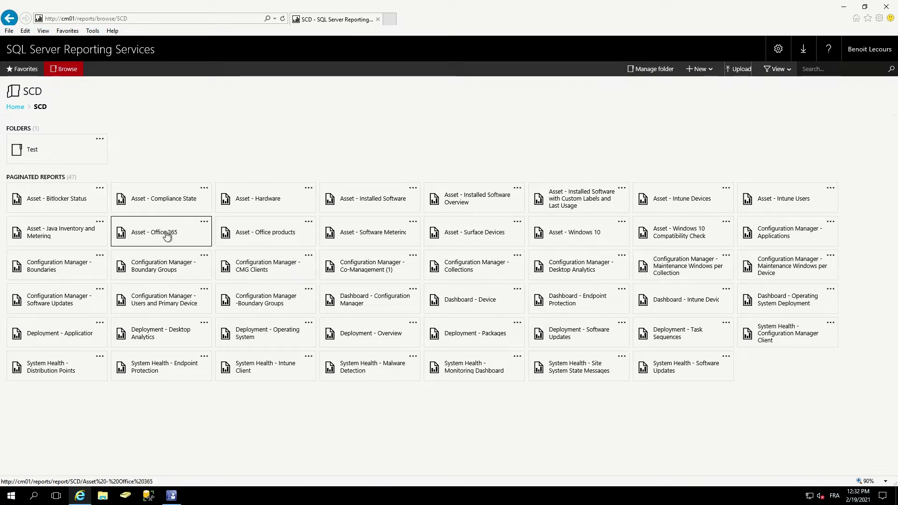
- Point Asset - Bitlocker Status's CM_SCD data source at a GUID-named ConfigMgr_SCD shared source and save
left_click(100, 188)
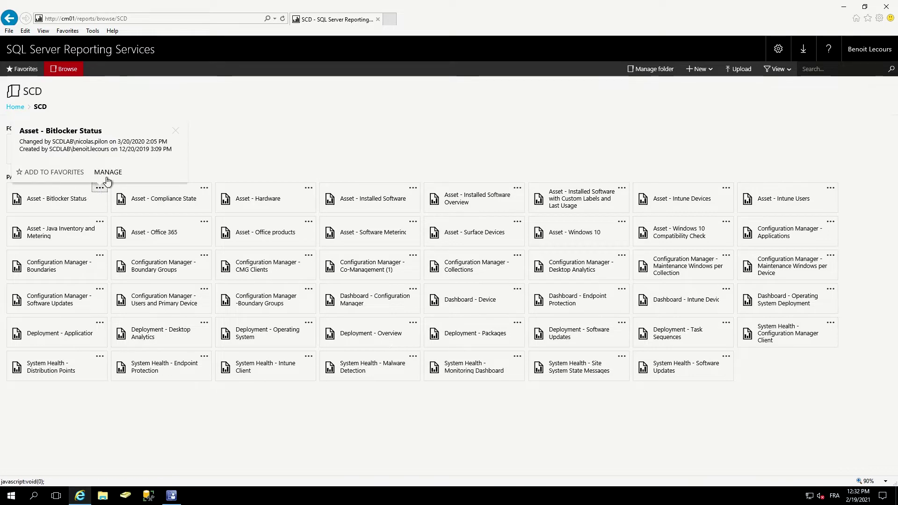
left_click(107, 172)
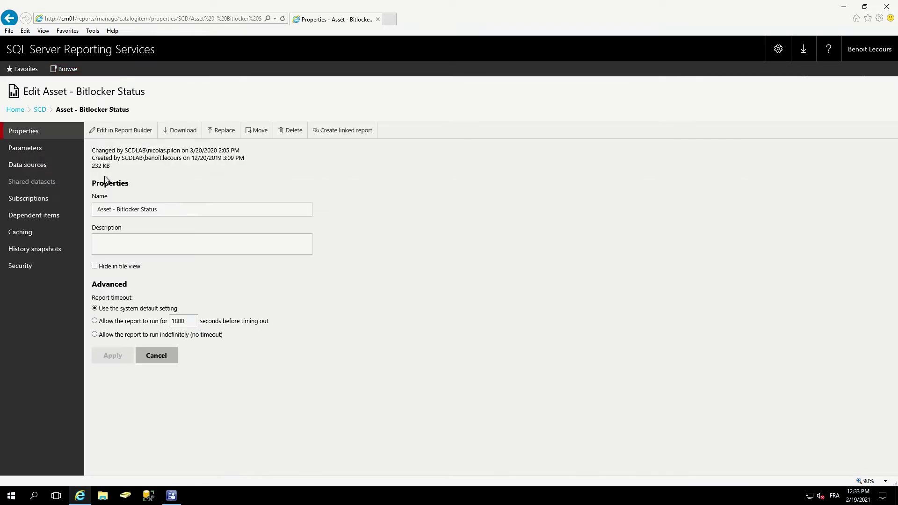
left_click(31, 170)
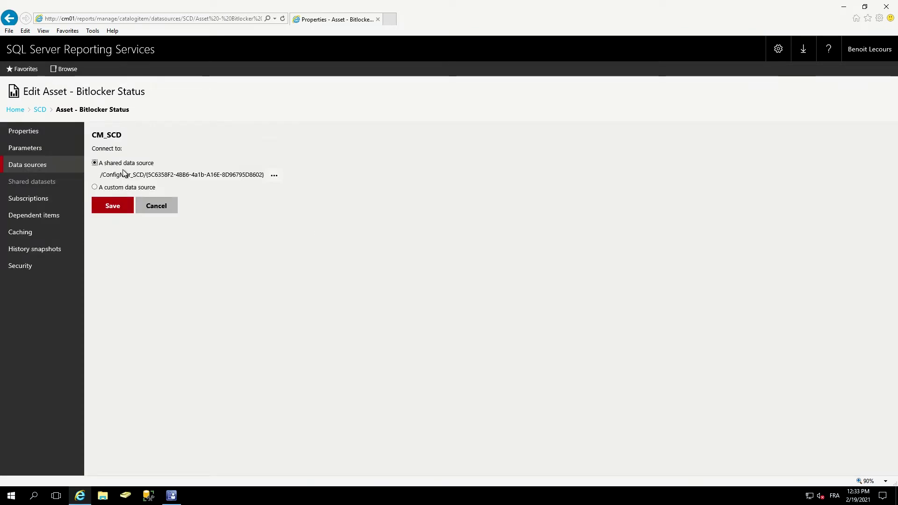
left_click(274, 177)
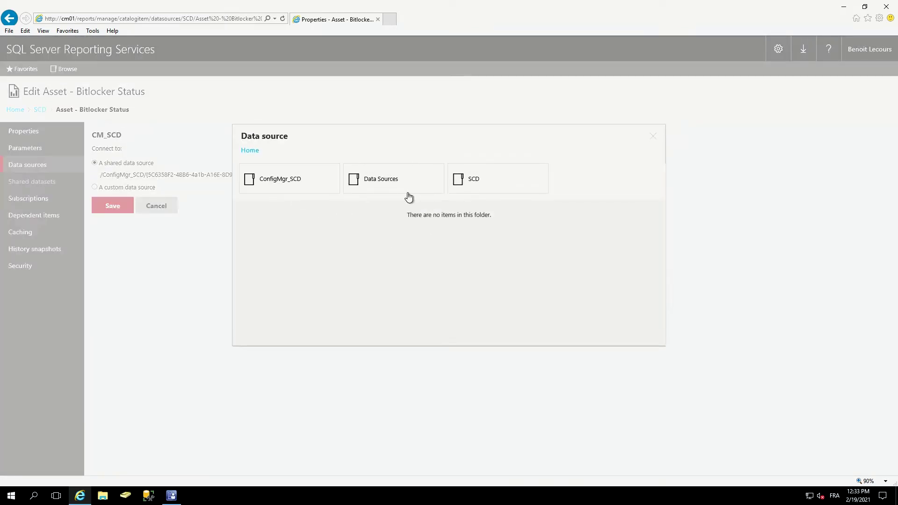
left_click(295, 188)
scroll(389, 247, "down", 10)
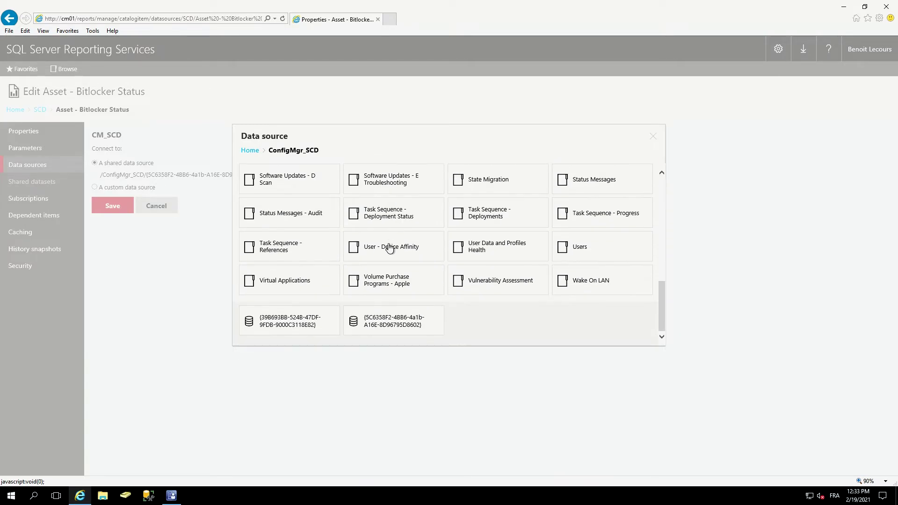
left_click(389, 326)
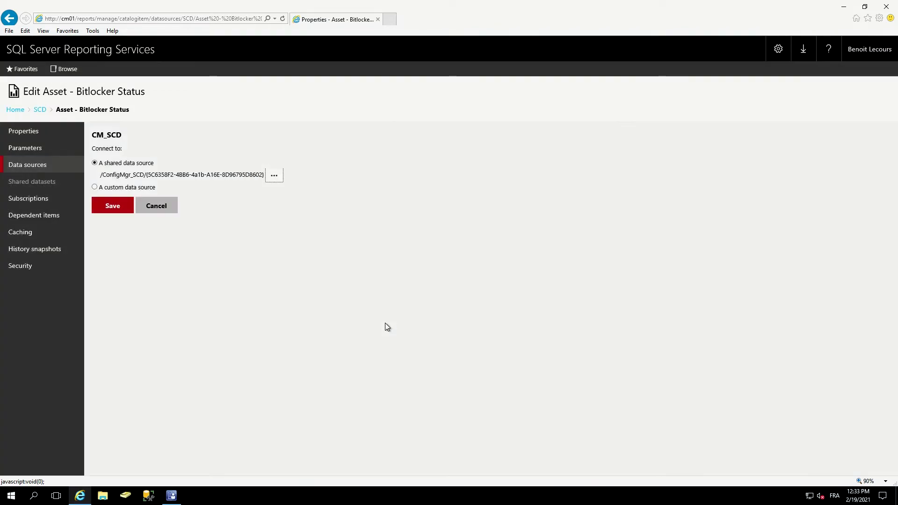
left_click(114, 204)
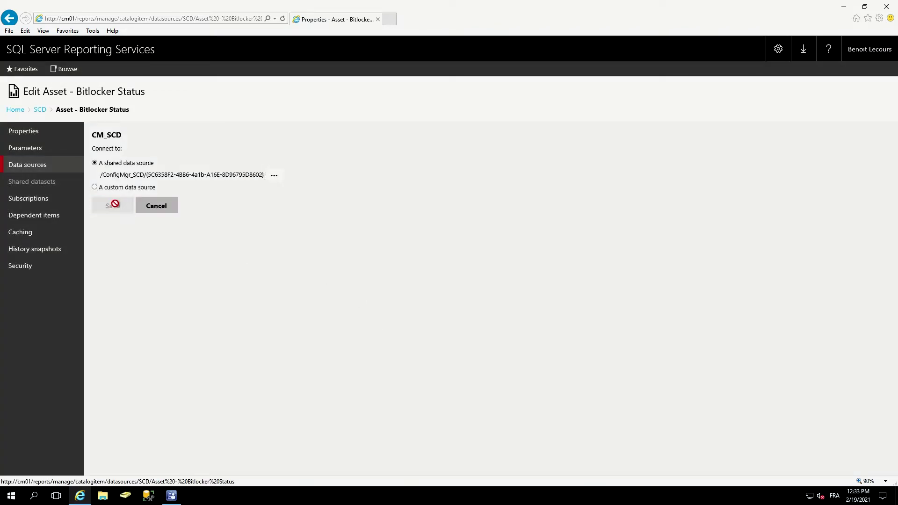
- Go back to the SCD folder listing the Test subfolder and 47 paginated reports
left_click(40, 110)
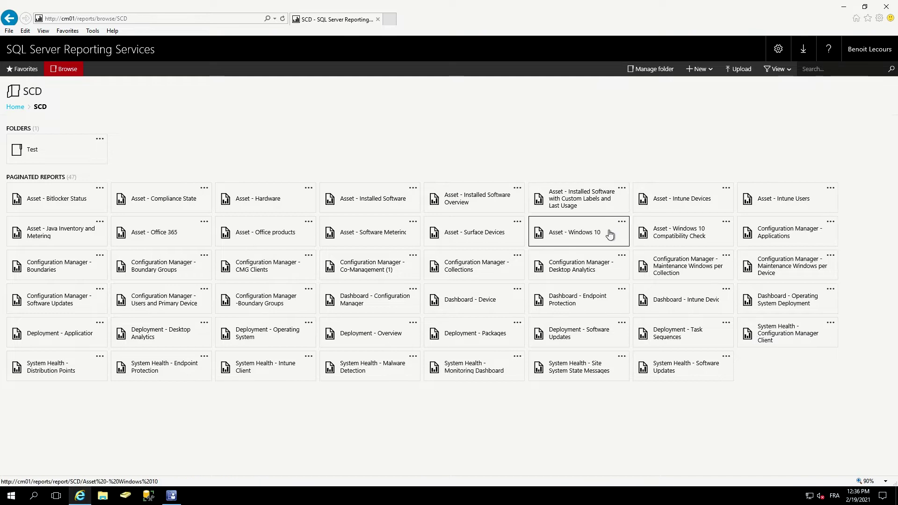
- Run the Asset - Windows 10 report for All Systems, then return to the SCD folder
left_click(582, 239)
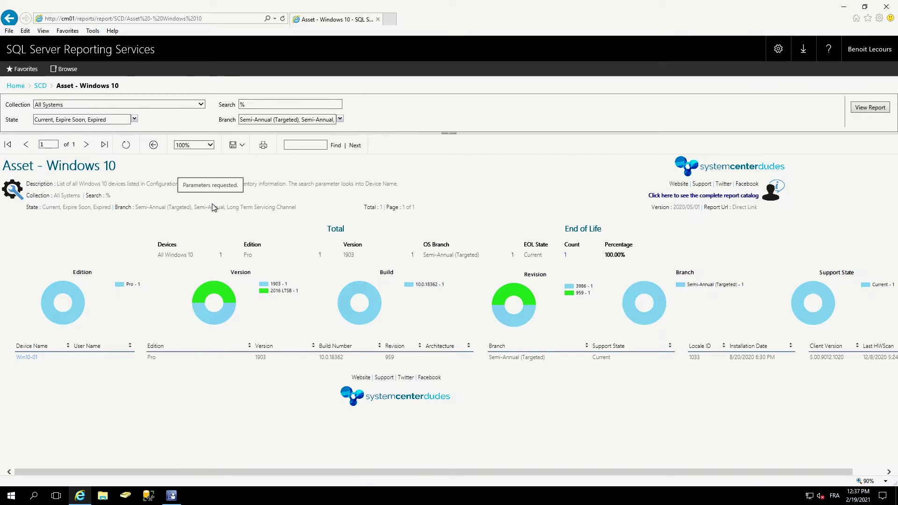
left_click(201, 105)
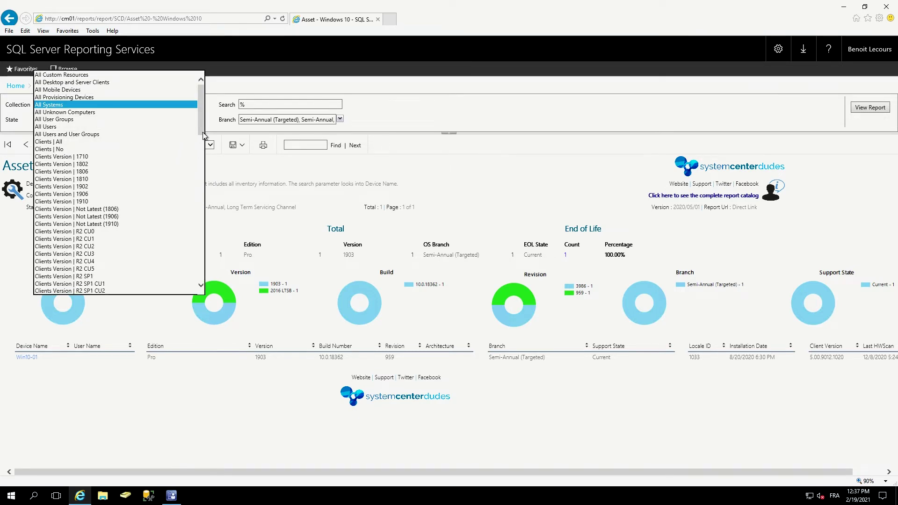
left_click(250, 171)
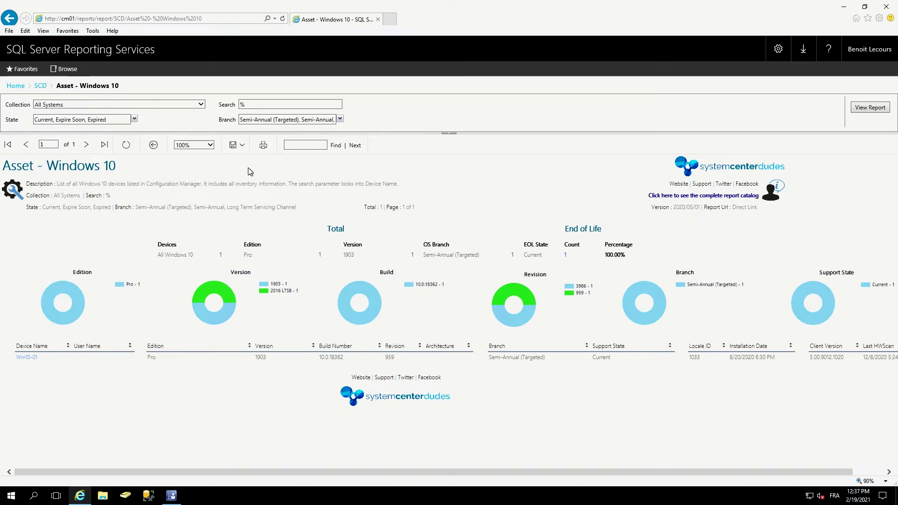
left_click(40, 85)
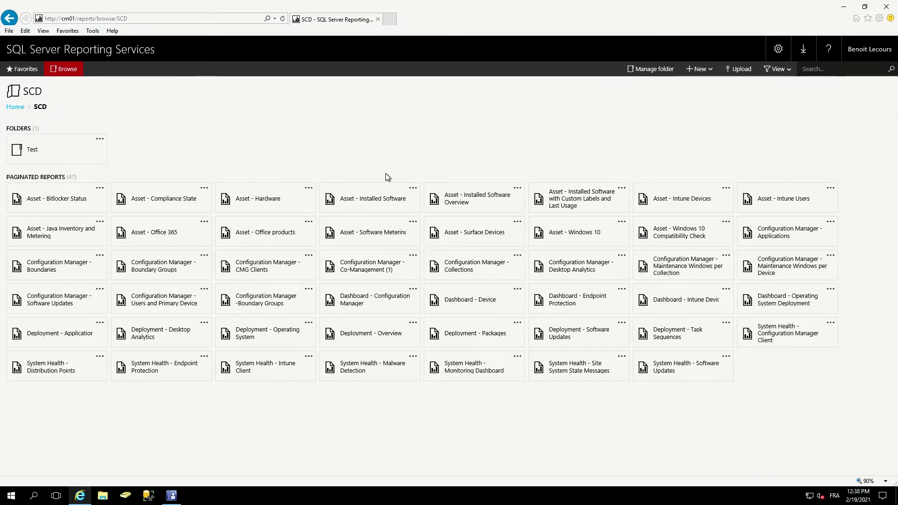
- Run Installed Software Overview for All Systems with search %, then drill into ClientFaux's devices
left_click(462, 206)
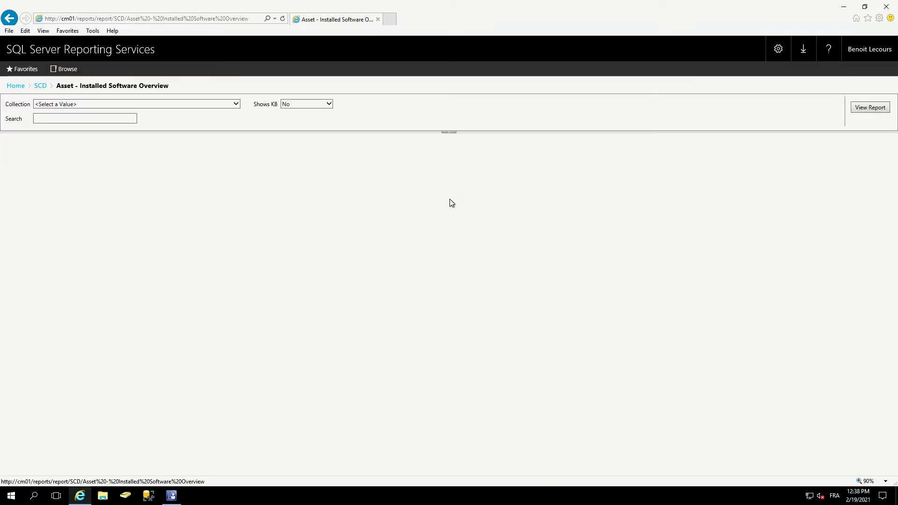
left_click(192, 105)
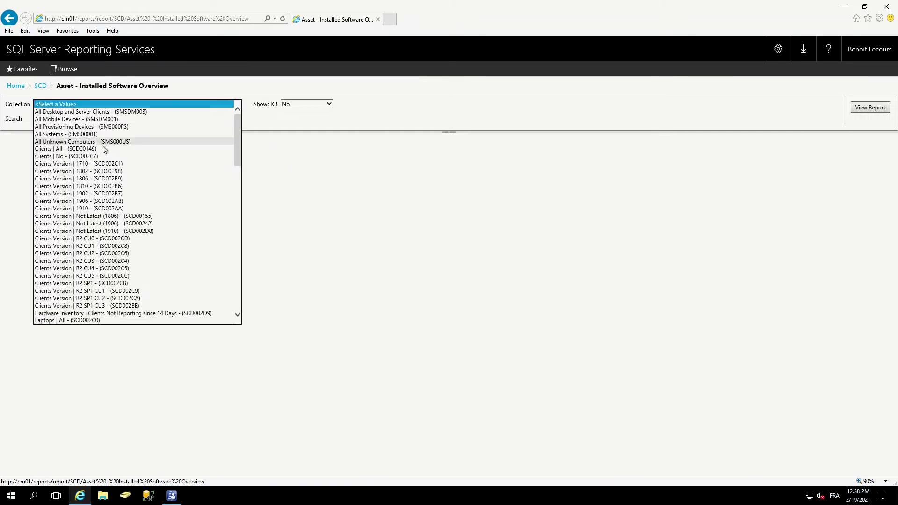
left_click(93, 134)
left_click(88, 121)
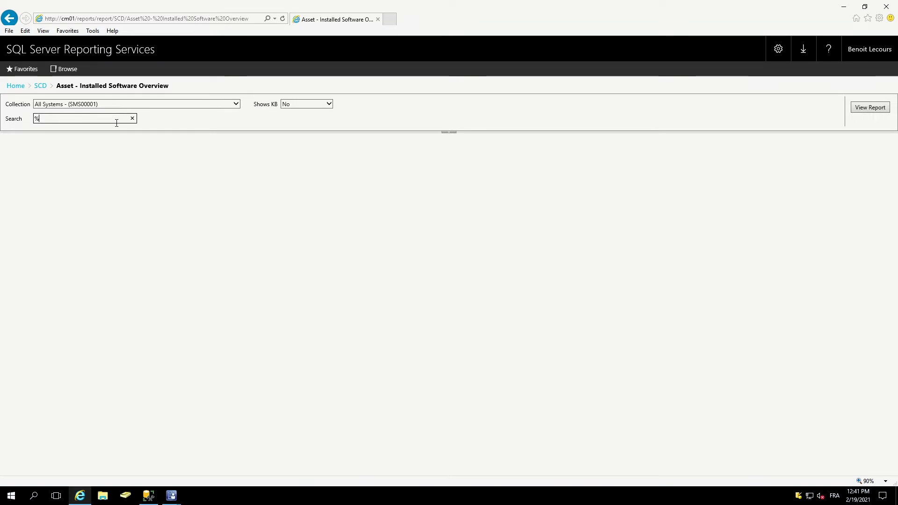
key("Return")
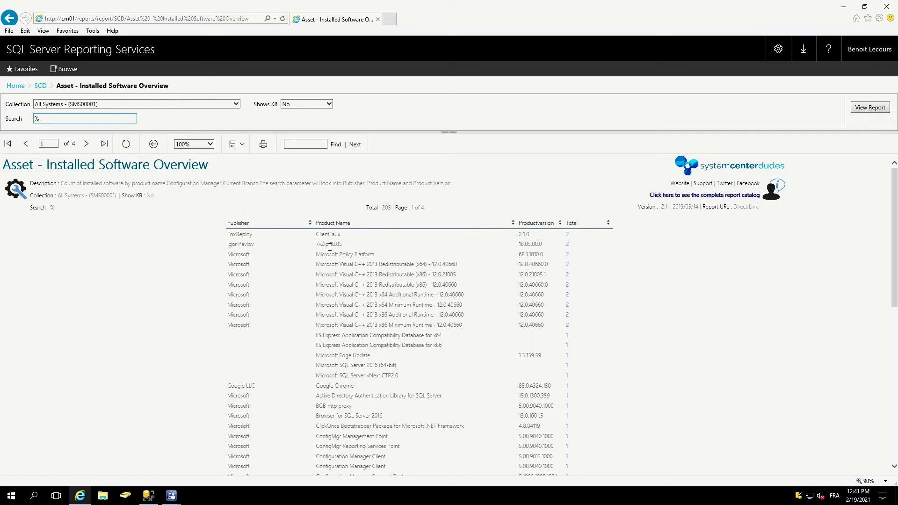
scroll(335, 273, "down", 3)
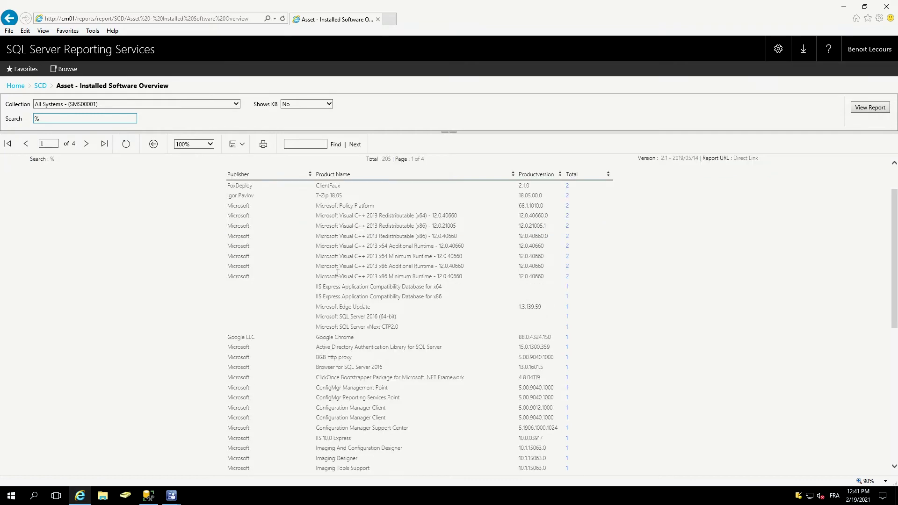
scroll(338, 272, "up", 3)
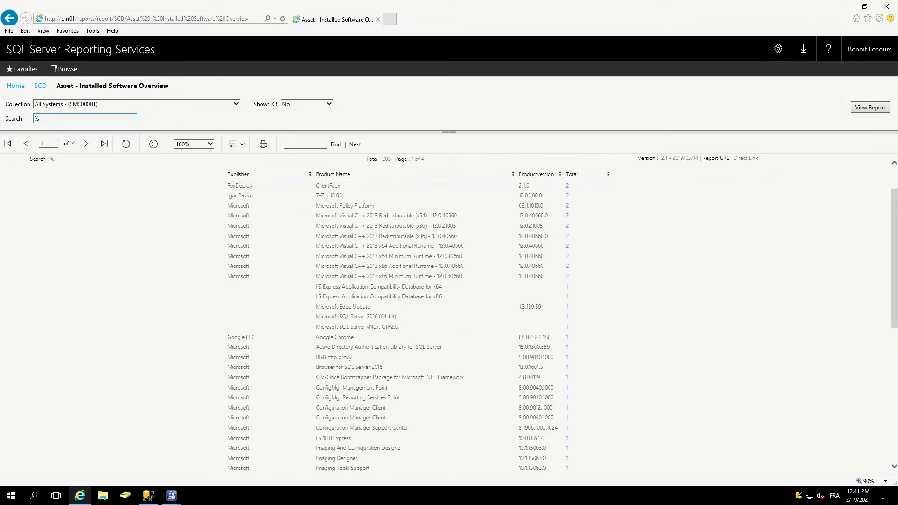
left_click(567, 186)
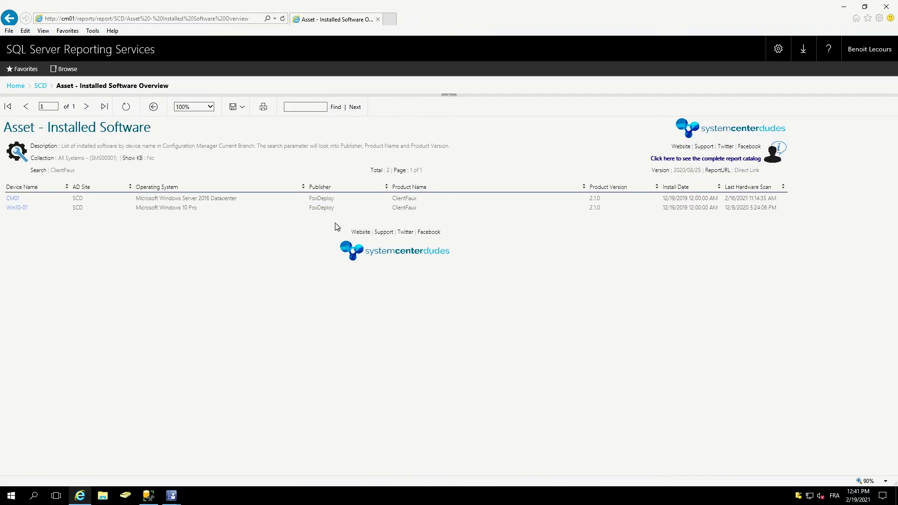
- Run the Asset - Hardware report for All Systems with a % search
left_click(41, 85)
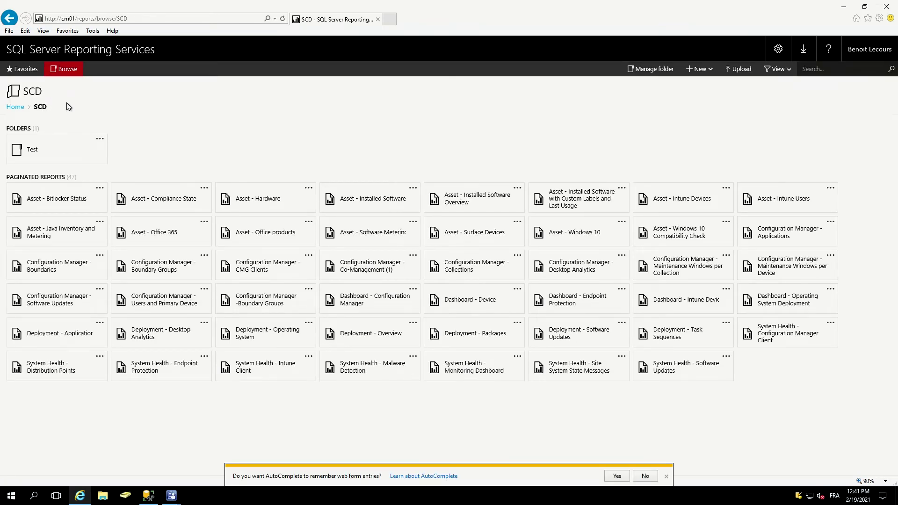
left_click(271, 207)
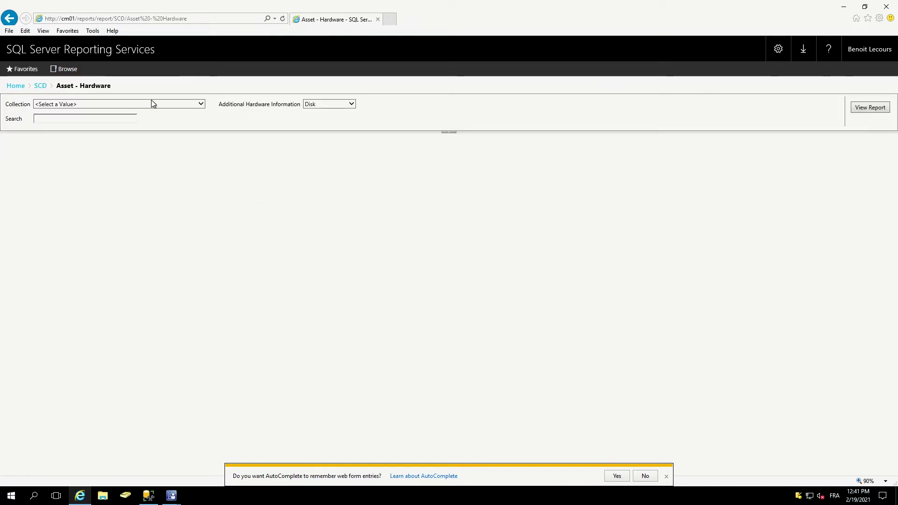
left_click(155, 108)
left_click(135, 119)
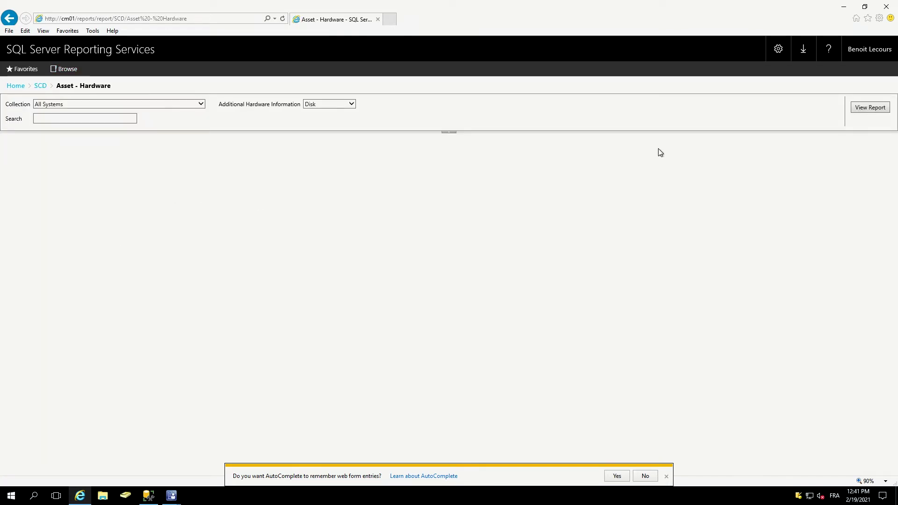
left_click(114, 119)
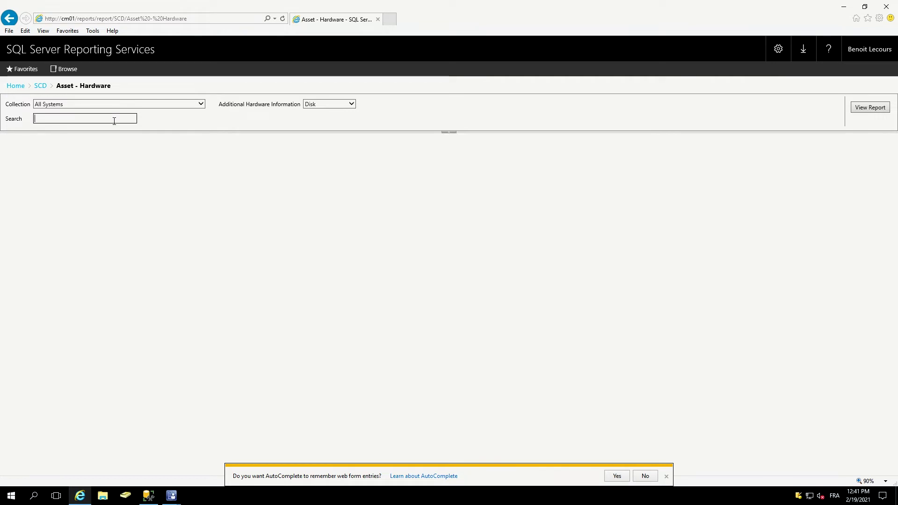
type("%")
key("Return")
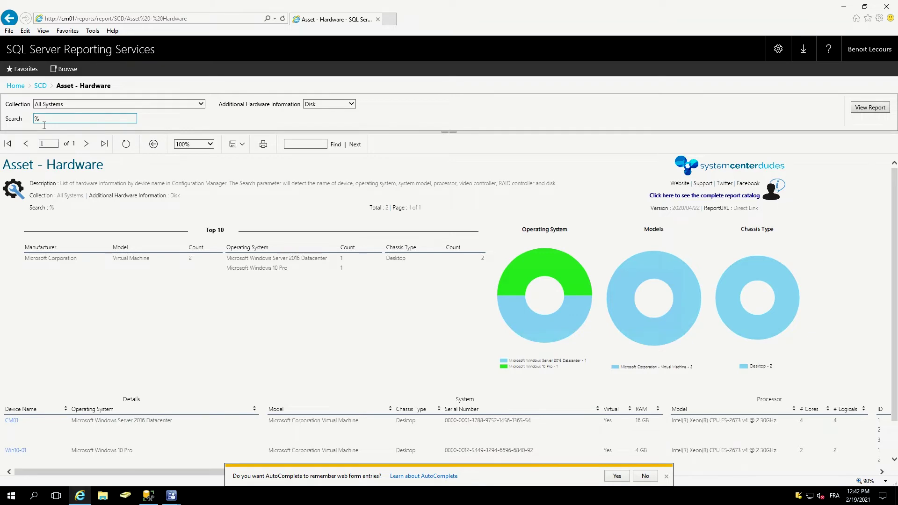
- Dismiss the AutoComplete prompt and scroll the hardware report sideways to the disk columns
scroll(165, 268, "down", 1)
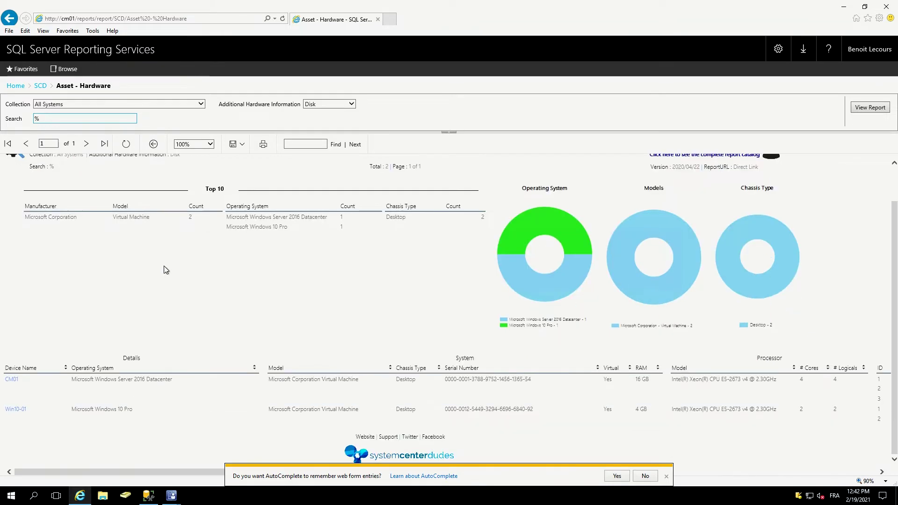
scroll(145, 269, "up", 1)
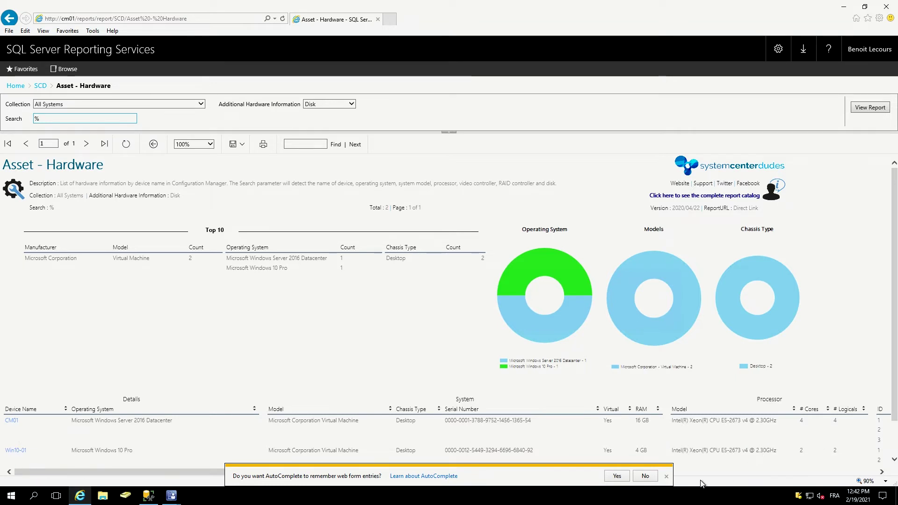
left_click(648, 476)
left_click_drag(378, 474, 451, 475)
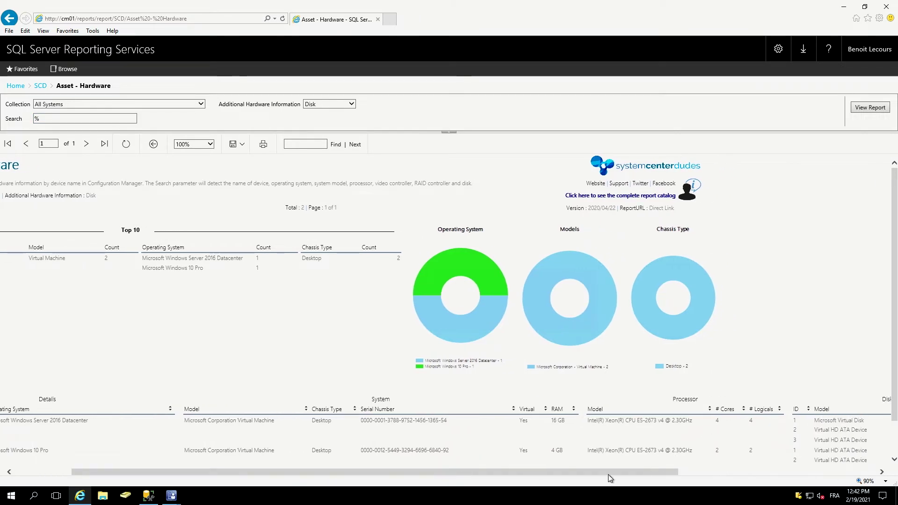
left_click_drag(607, 473, 494, 484)
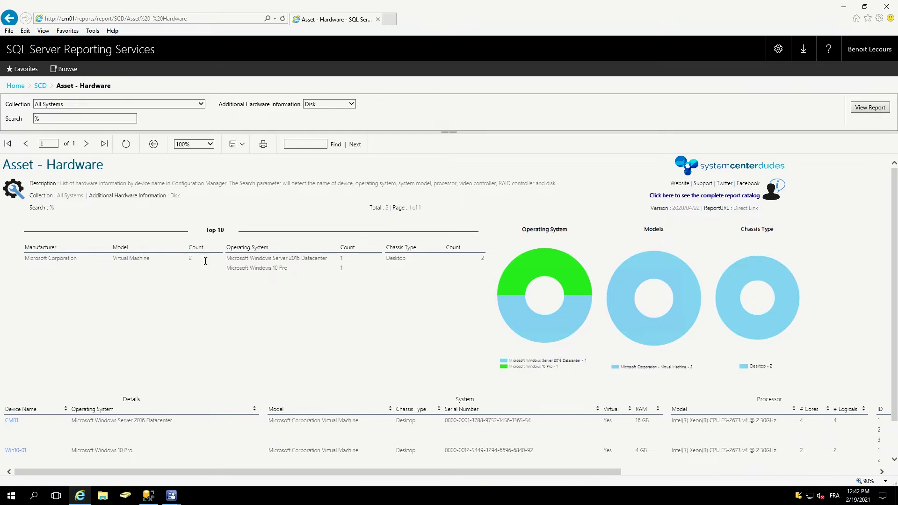
- View the Configuration Manager - Collections report's 115 collections, then return to the SCD folder
left_click(46, 88)
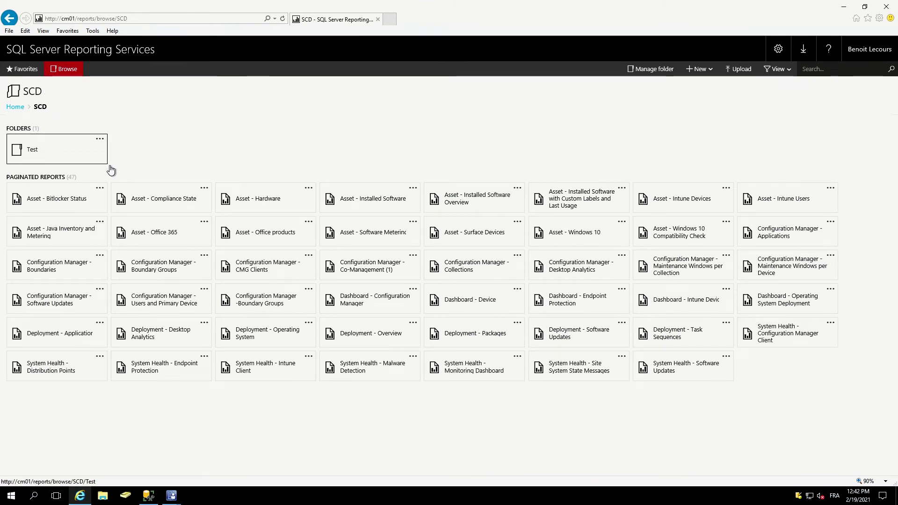
left_click(472, 277)
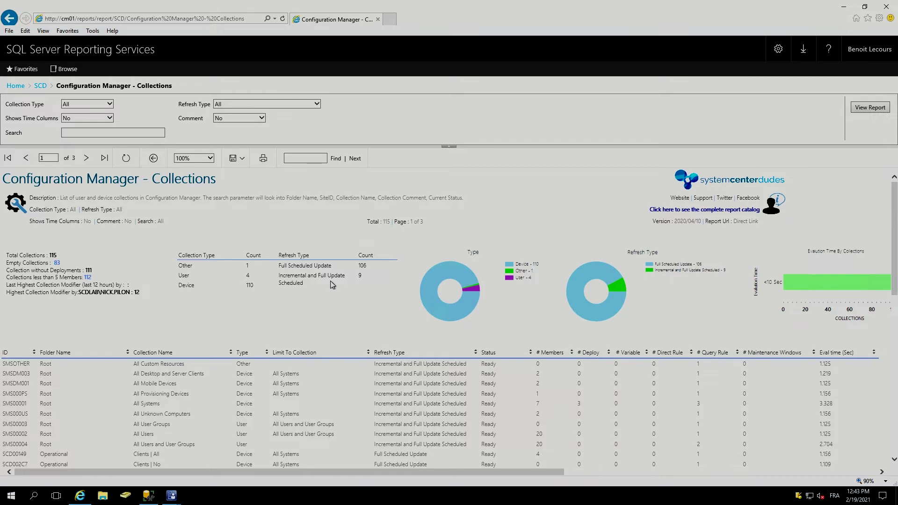
scroll(331, 284, "down", 2)
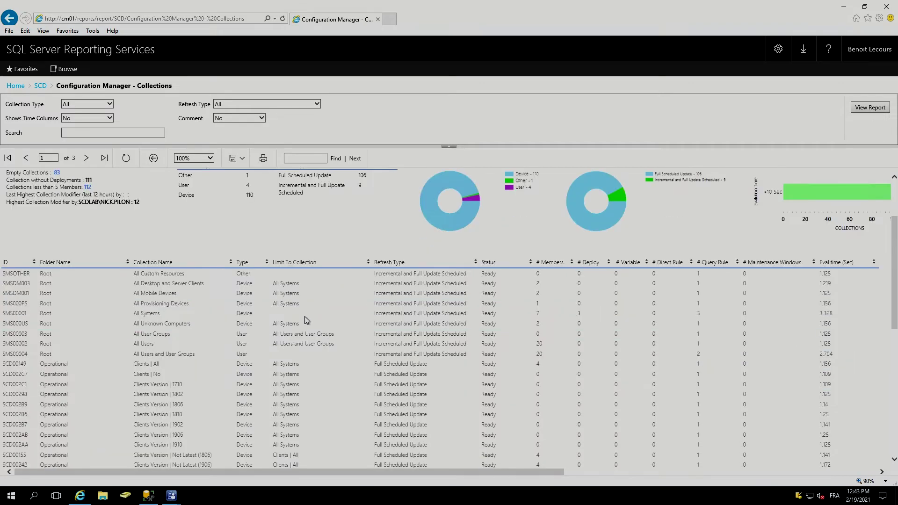
scroll(236, 316, "down", 1)
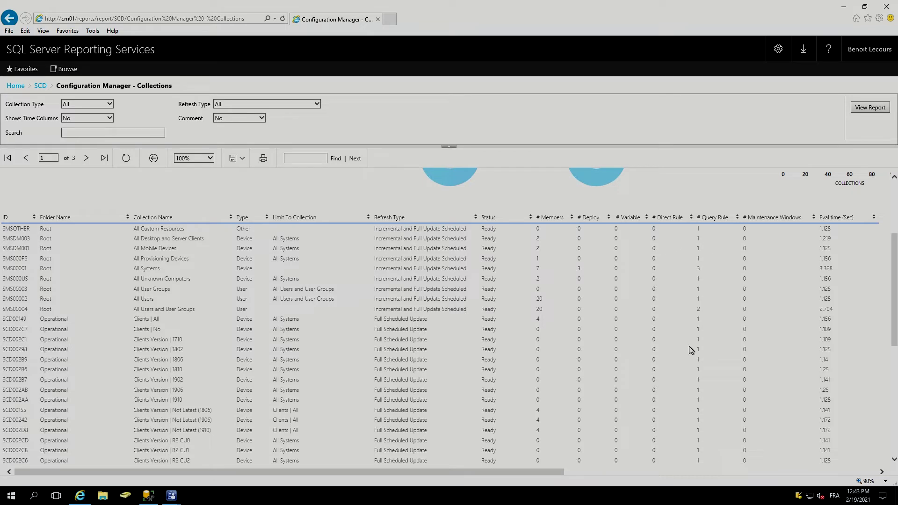
scroll(822, 276, "up", 2)
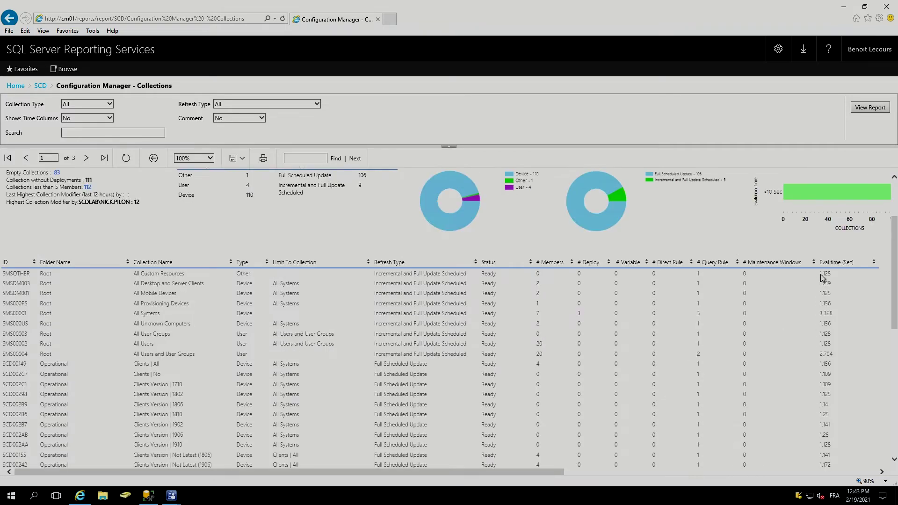
scroll(823, 277, "up", 1)
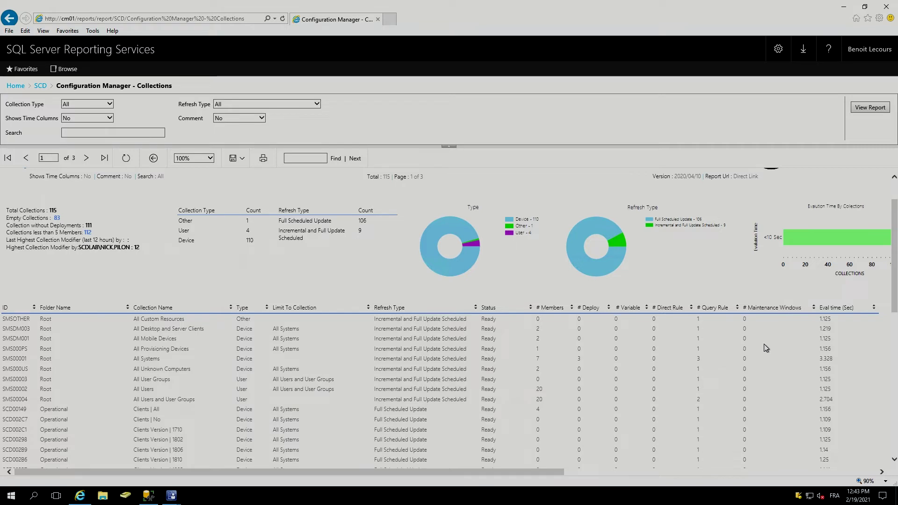
scroll(309, 236, "up", 1)
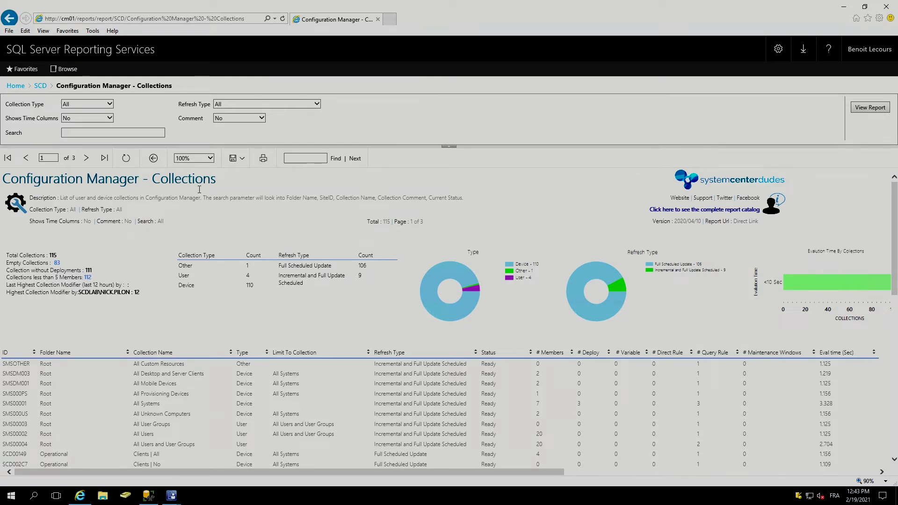
left_click(41, 86)
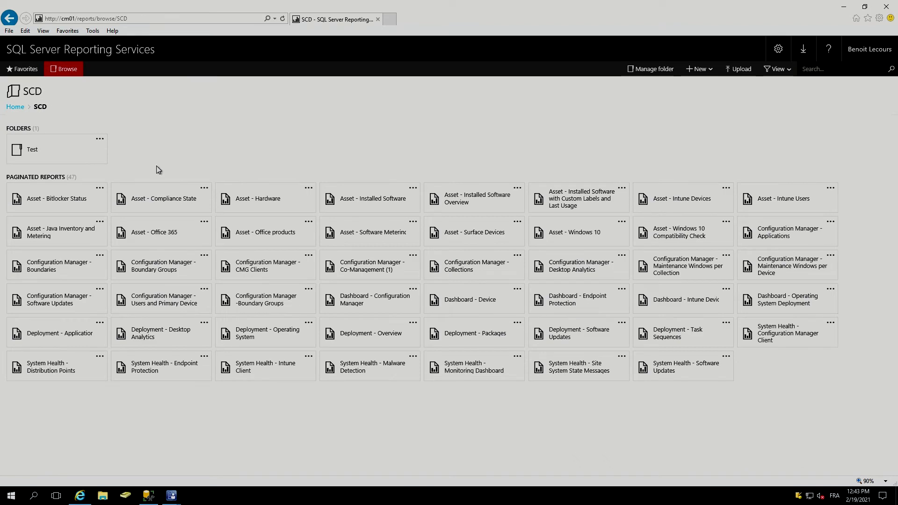
- Review the Dashboard - Configuration Manager report's clients and distribution points, then return to SCD
left_click(369, 315)
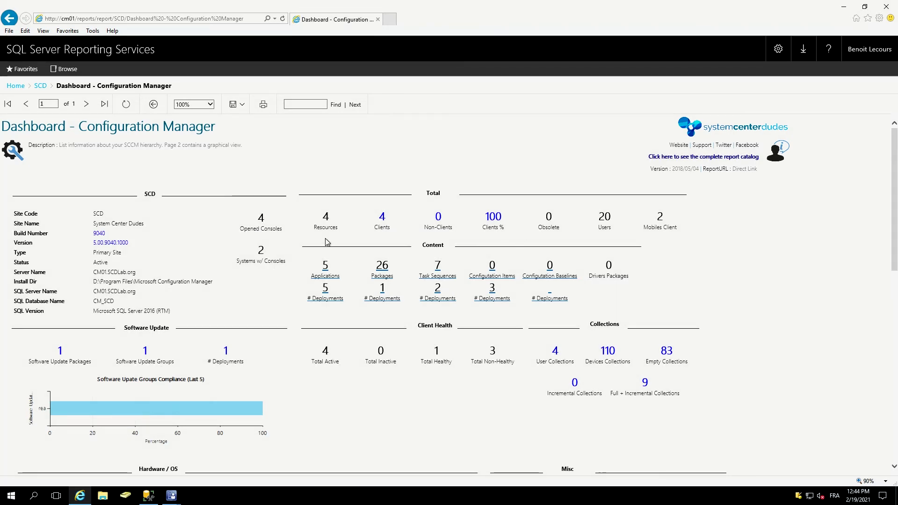
left_click_drag(317, 227, 333, 227)
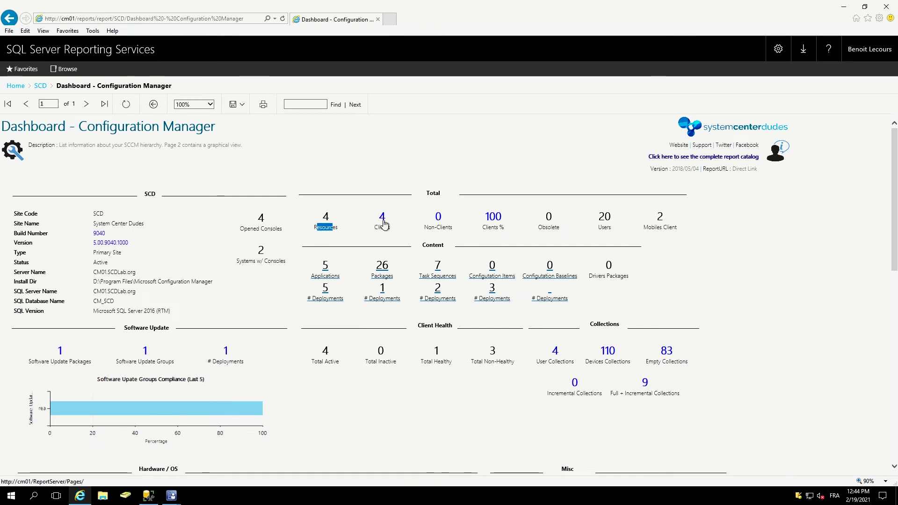
left_click(352, 275)
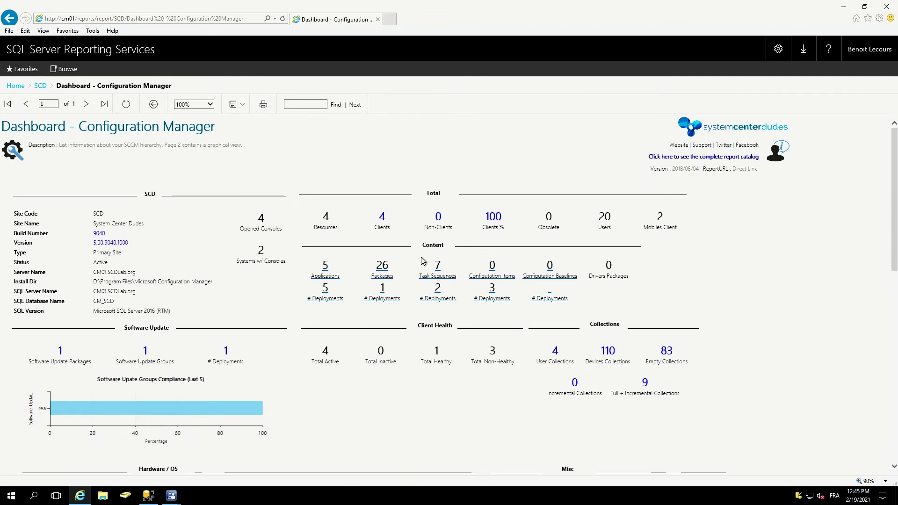
scroll(369, 237, "down", 1)
scroll(369, 238, "down", 1)
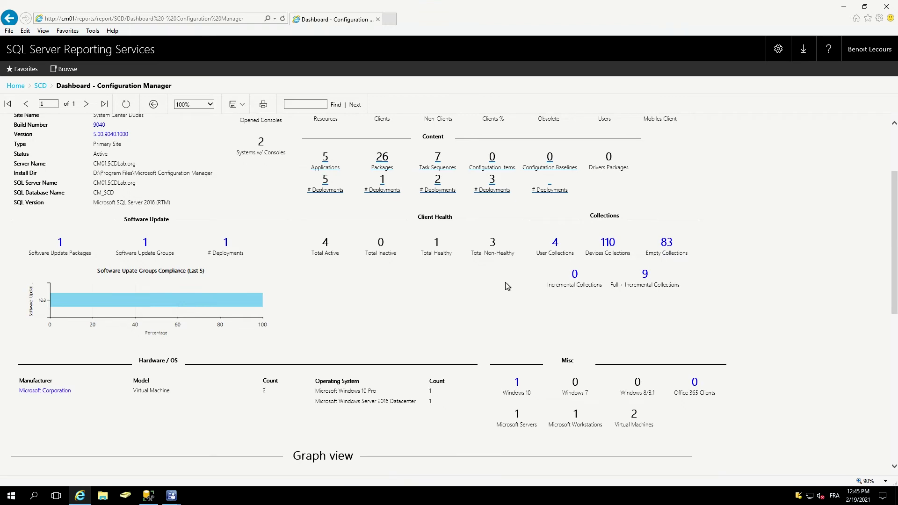
scroll(487, 271, "down", 3)
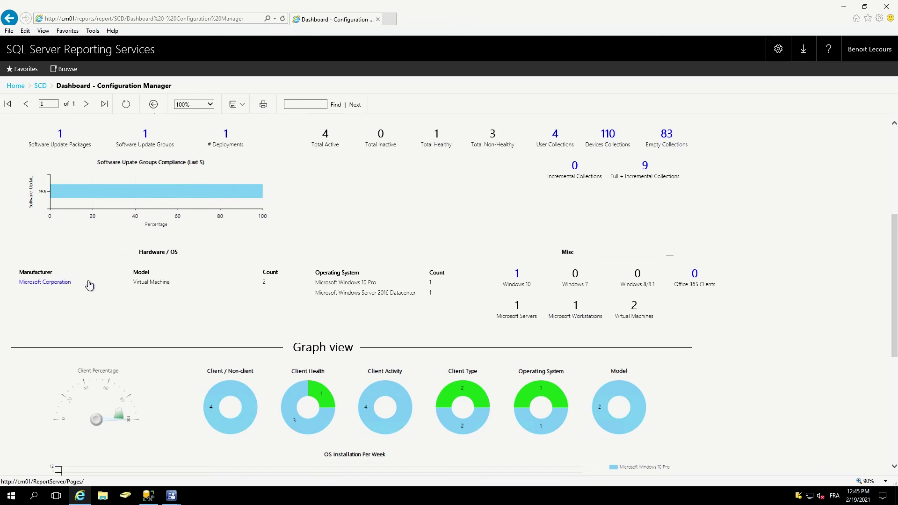
scroll(89, 285, "down", 3)
scroll(88, 285, "down", 1)
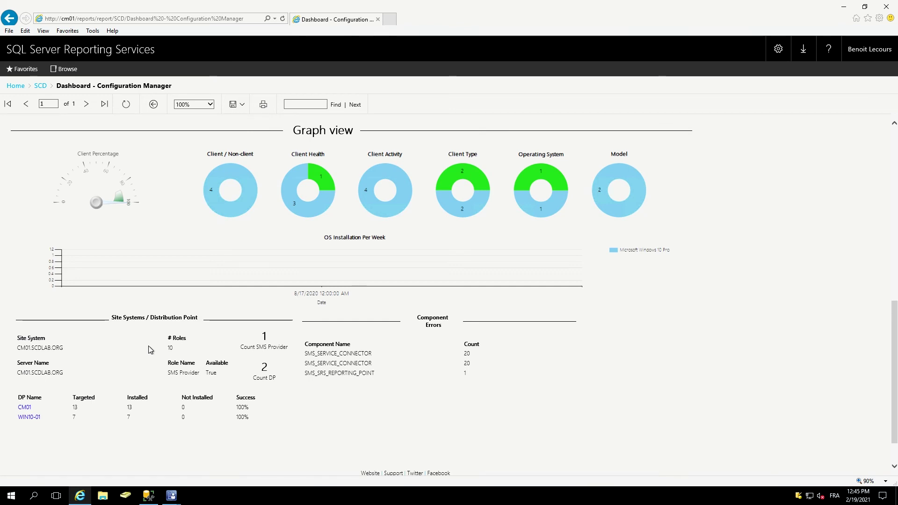
scroll(149, 349, "up", 5)
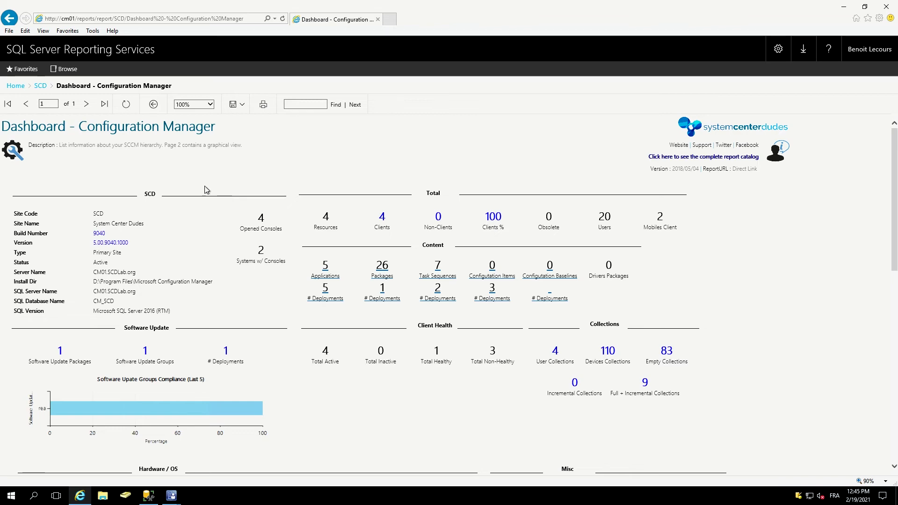
left_click(40, 85)
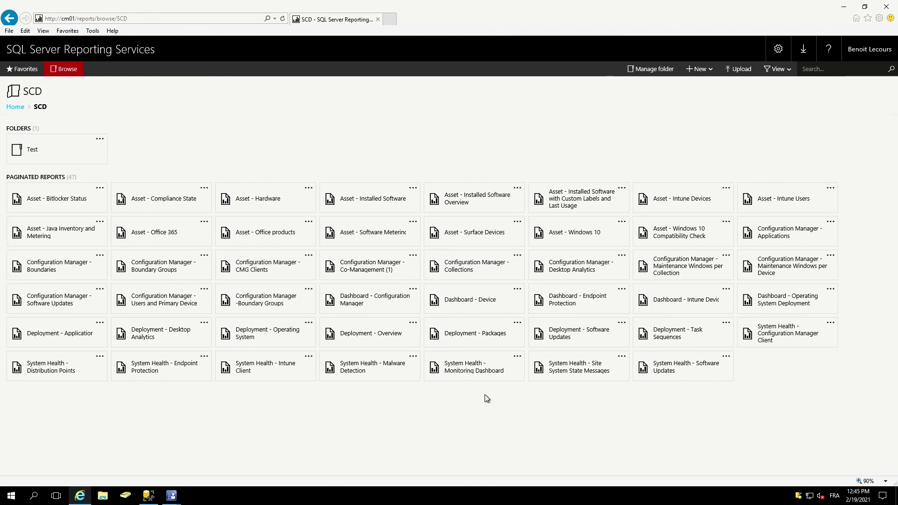
- Run System Health - Configuration Manager Client for All Systems with Version and State at All
left_click(803, 351)
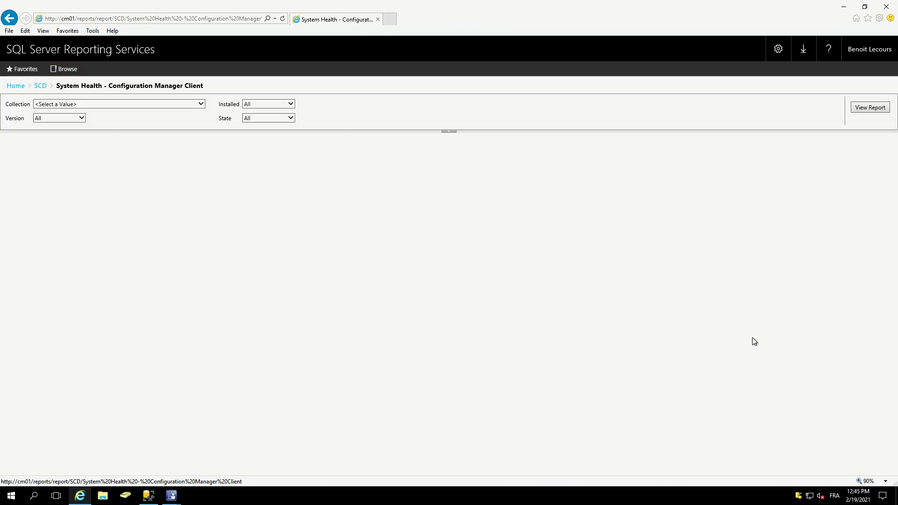
left_click(123, 105)
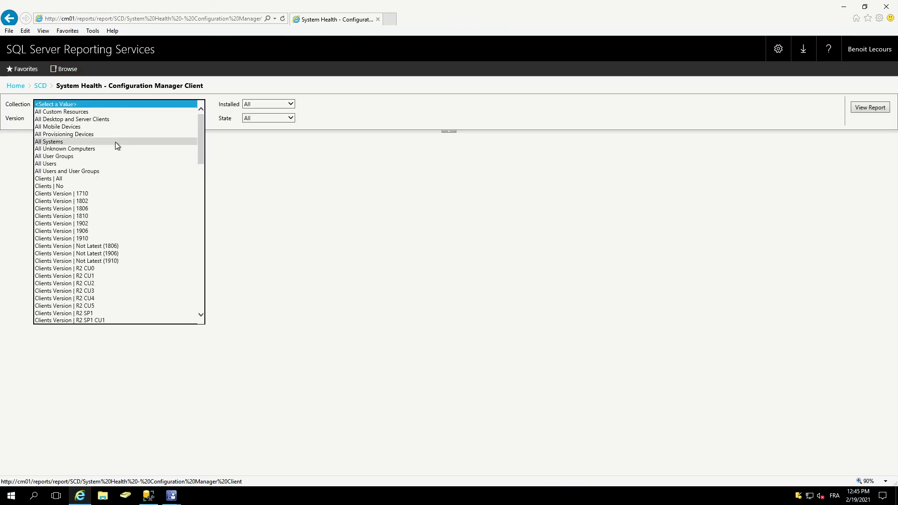
left_click(116, 142)
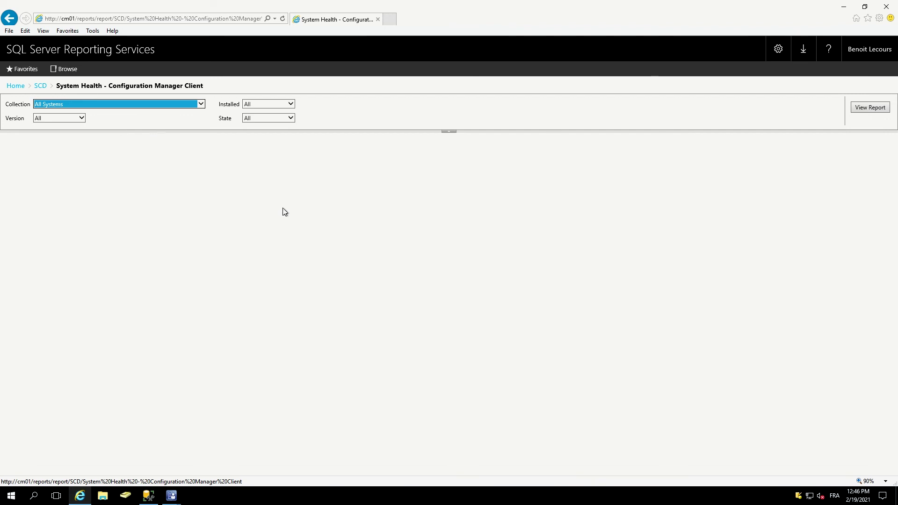
left_click(85, 120)
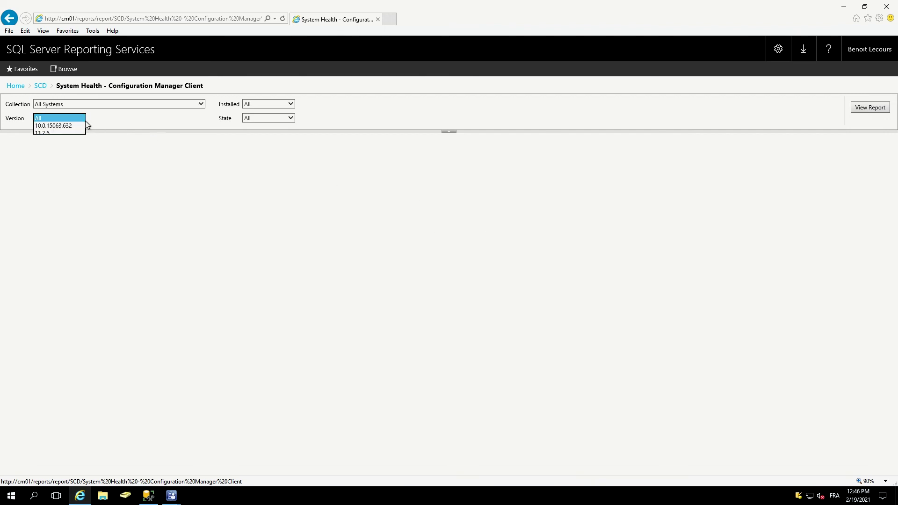
left_click(85, 120)
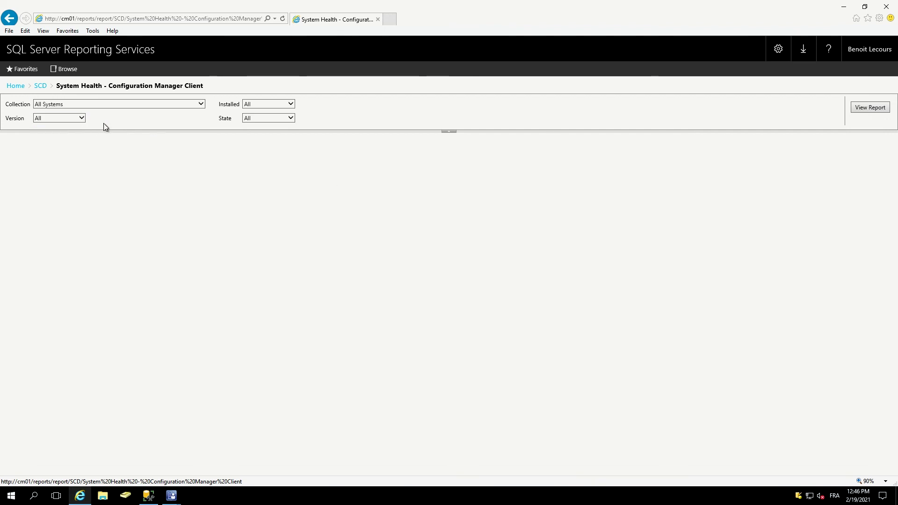
left_click(268, 105)
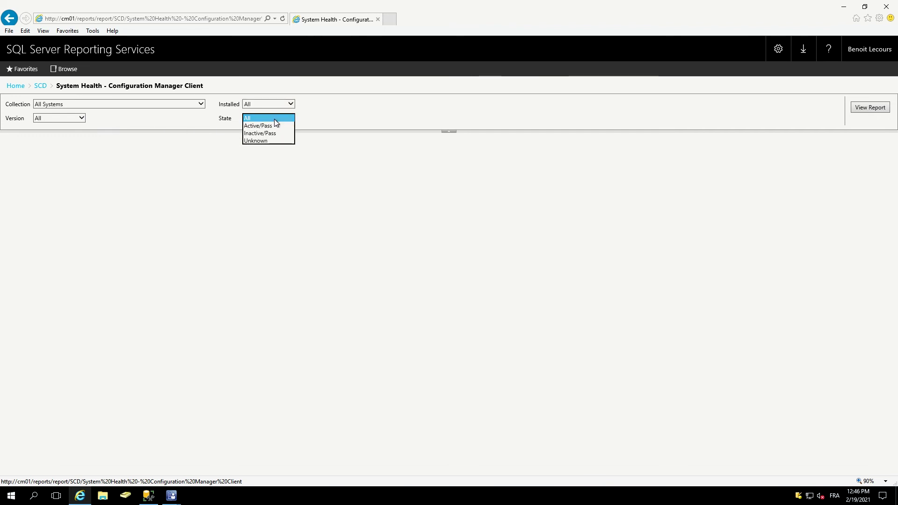
left_click(356, 127)
left_click(882, 111)
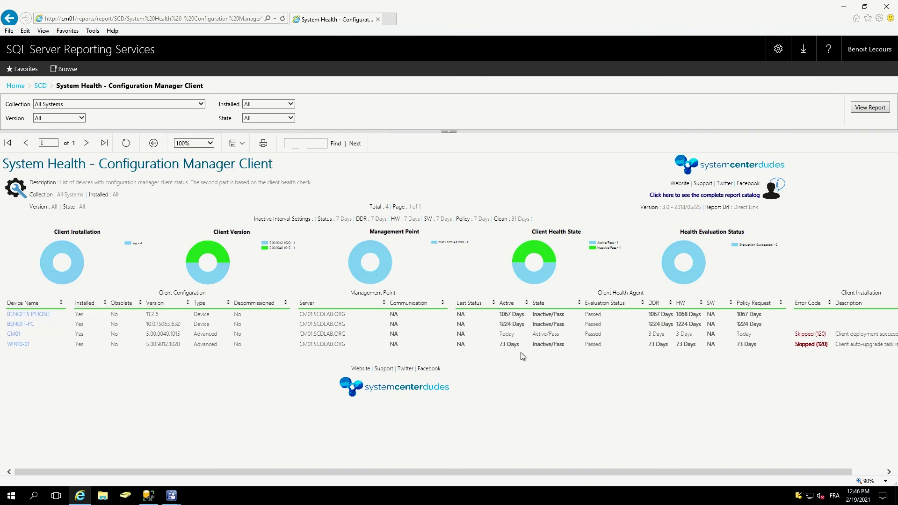
- Inspect the client health table's Days Active values sideways, then return to the SCD folder
triple_click(508, 314)
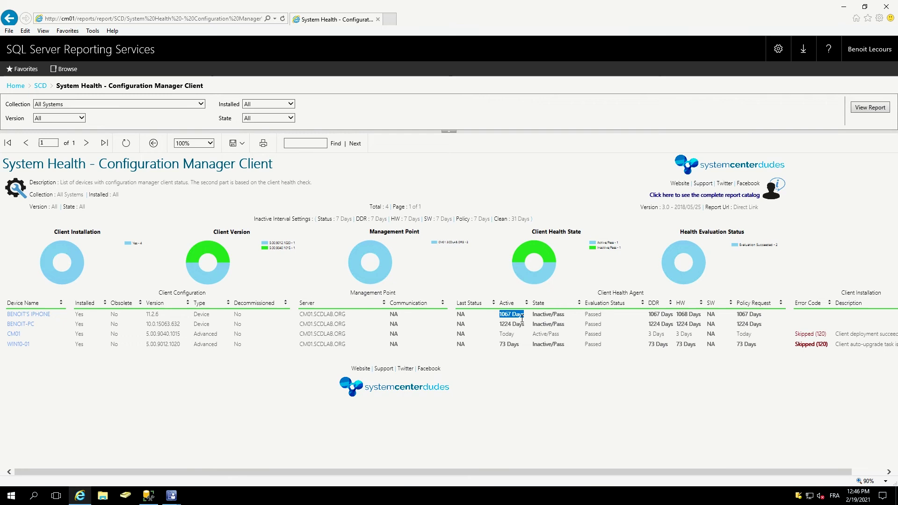
left_click(518, 342)
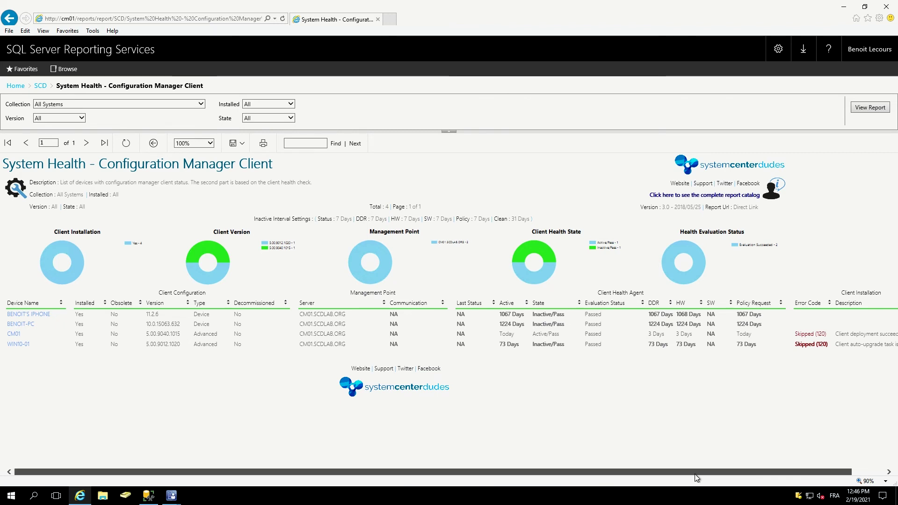
left_click_drag(715, 472, 747, 474)
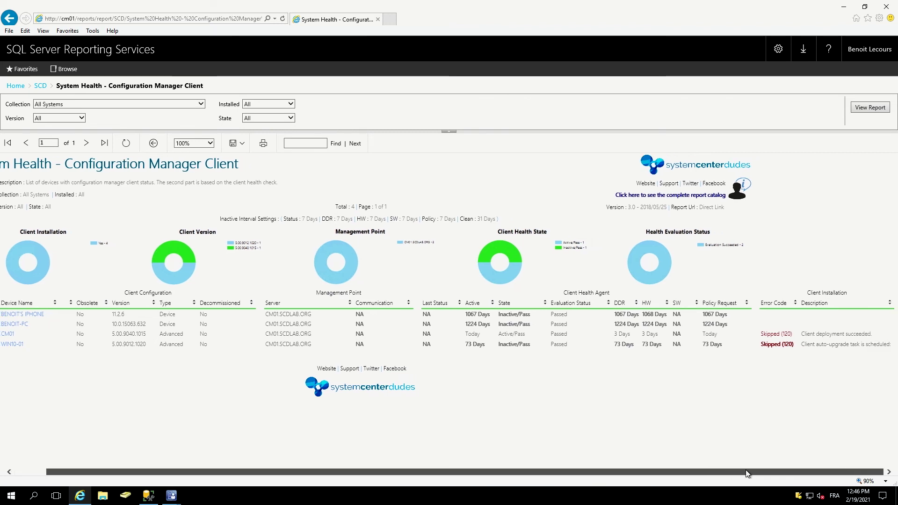
left_click_drag(747, 474, 650, 460)
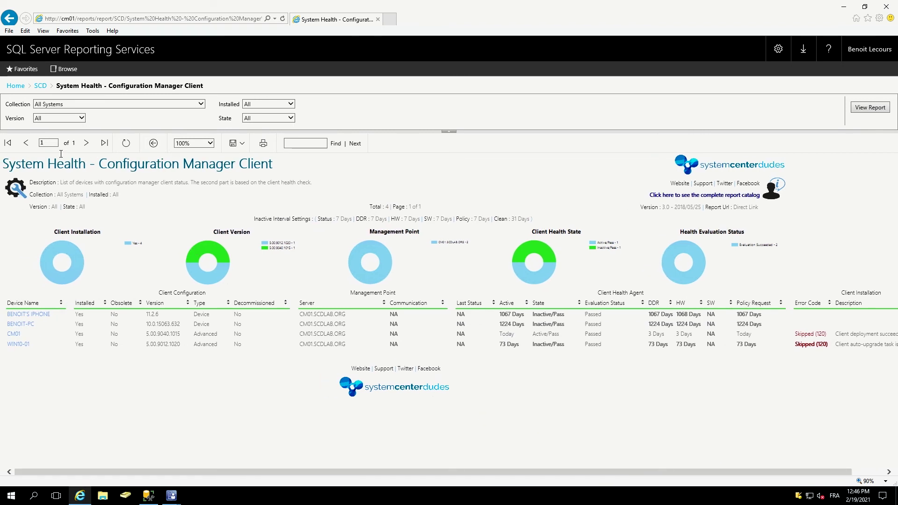
left_click(42, 86)
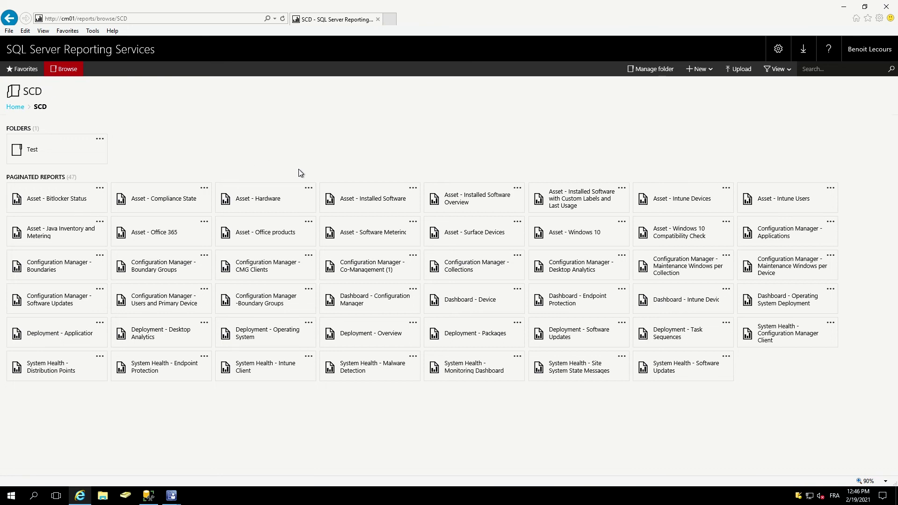
- From the Asset - Windows 10 report, drill into Win10-01 and review its Windows 10 Pro, 4 GB memory, 20-software dashboard
left_click(551, 233)
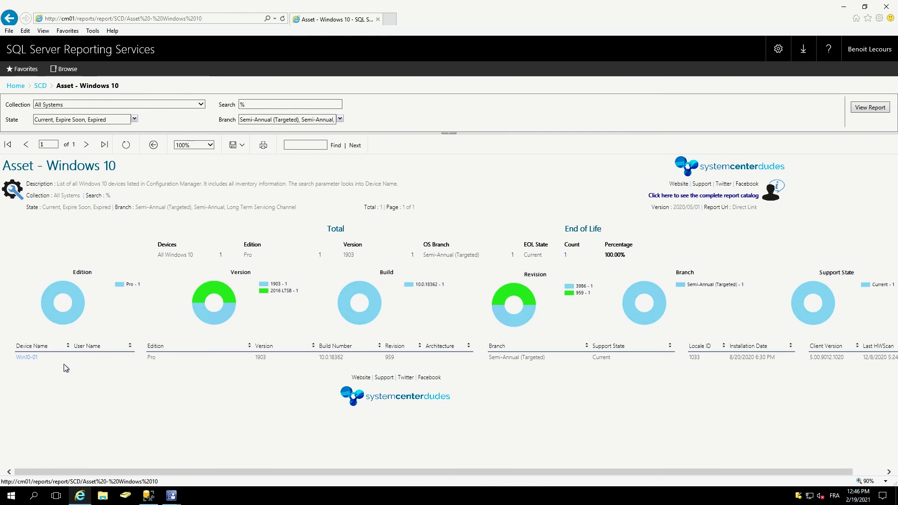
left_click(29, 359)
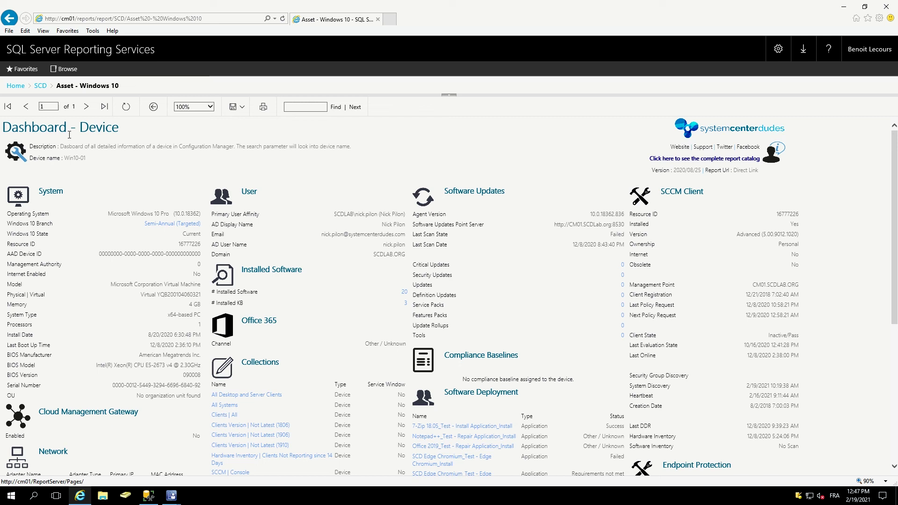
left_click_drag(88, 161, 64, 160)
scroll(77, 185, "down", 1)
scroll(77, 185, "up", 1)
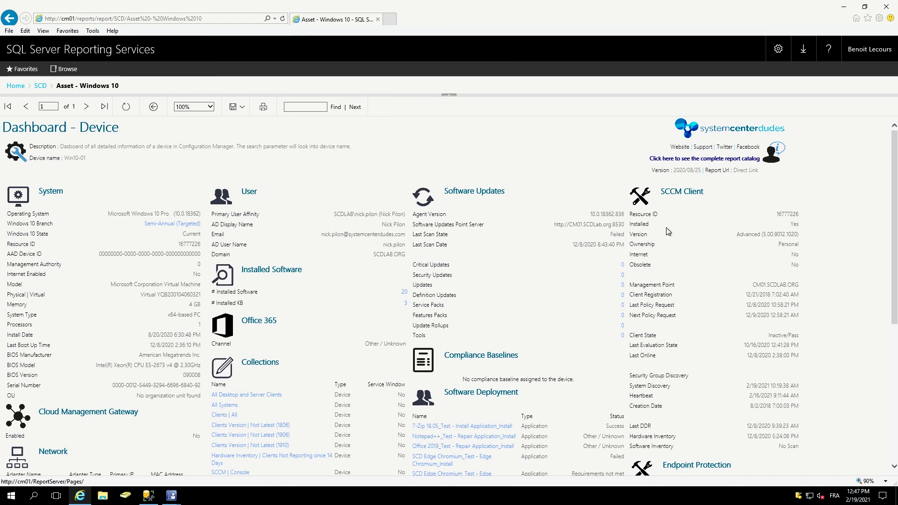
scroll(588, 280, "down", 2)
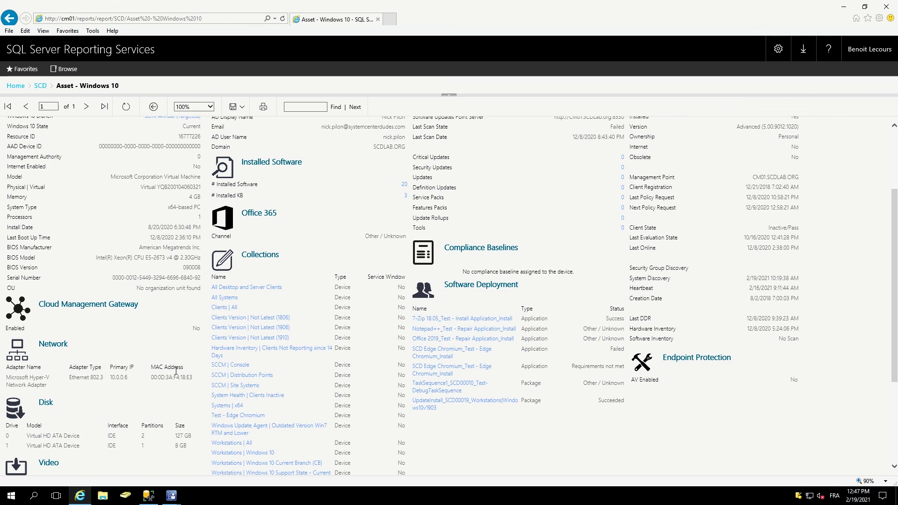
scroll(250, 232, "down", 3)
scroll(250, 231, "up", 4)
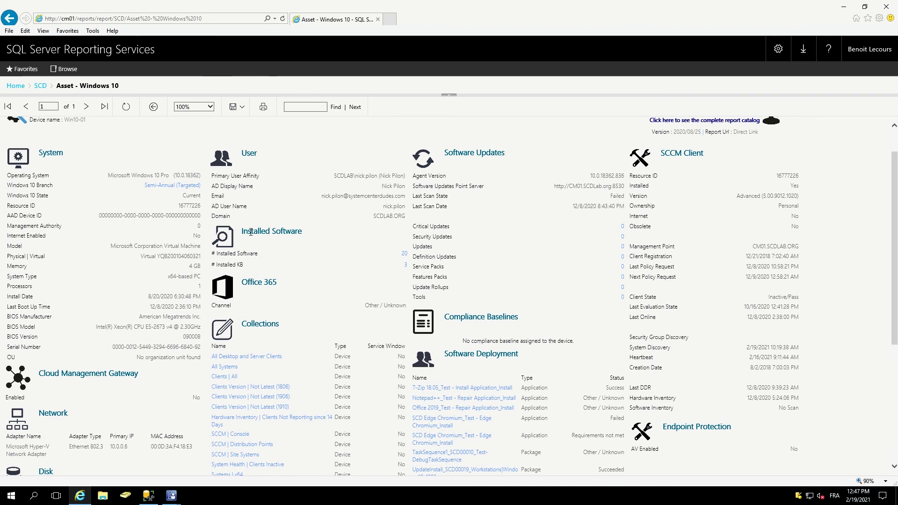
scroll(251, 232, "up", 1)
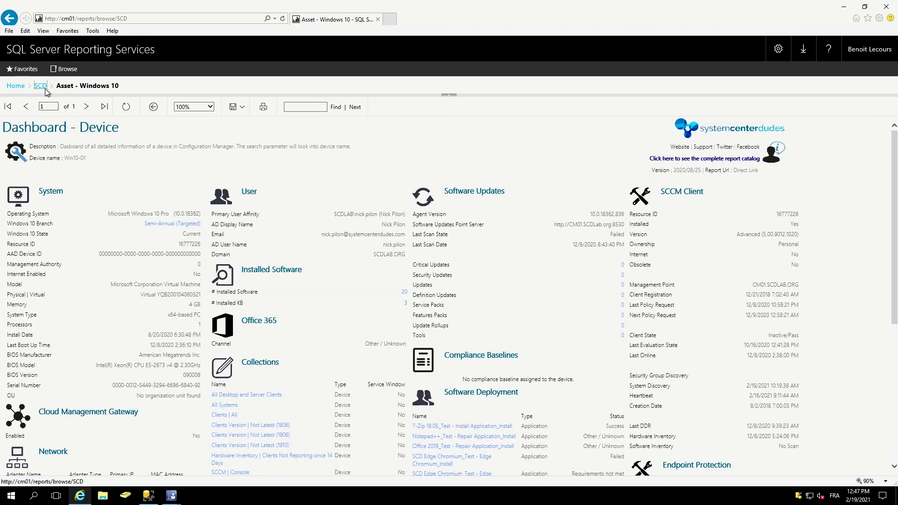
- Go back to the SCD folder via its breadcrumb to list the Test subfolder and 47 reports
left_click(41, 86)
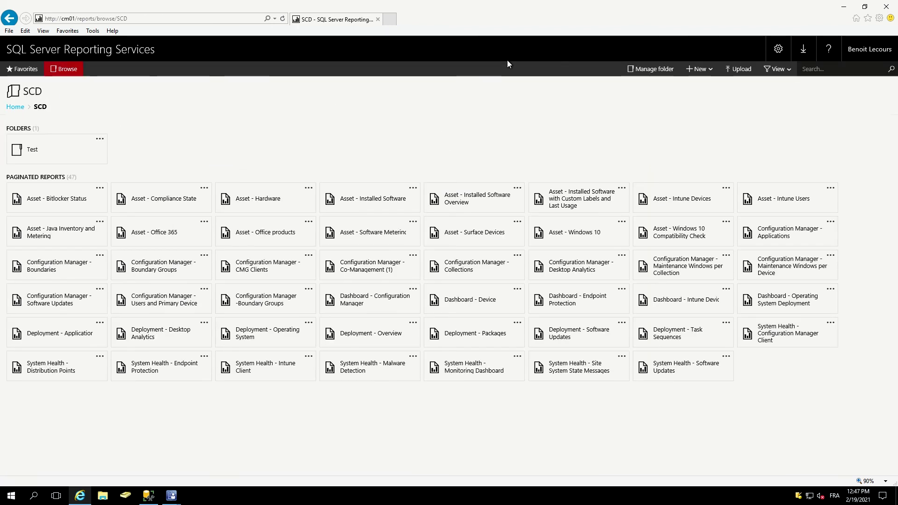